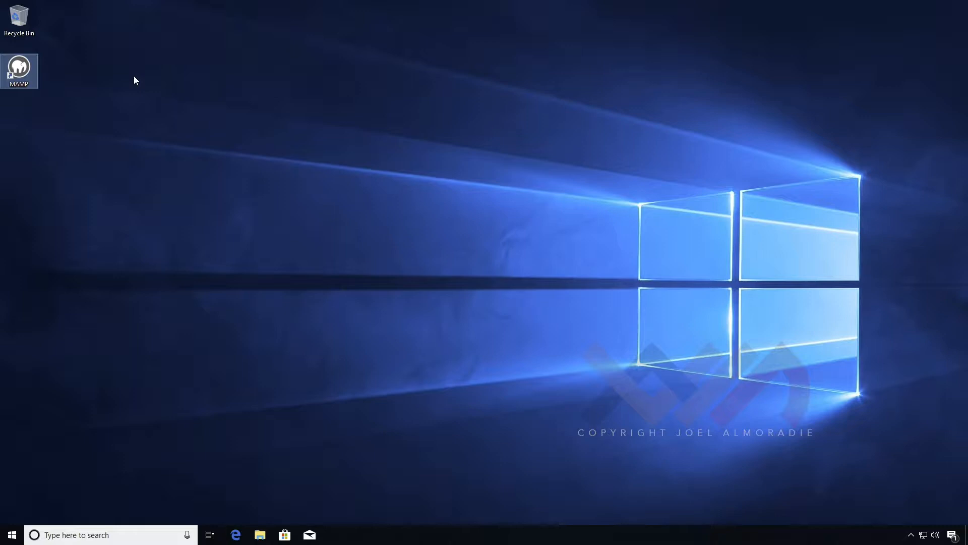
Open Microsoft Edge and search the web for "mysql workbench"
left_click(251, 127)
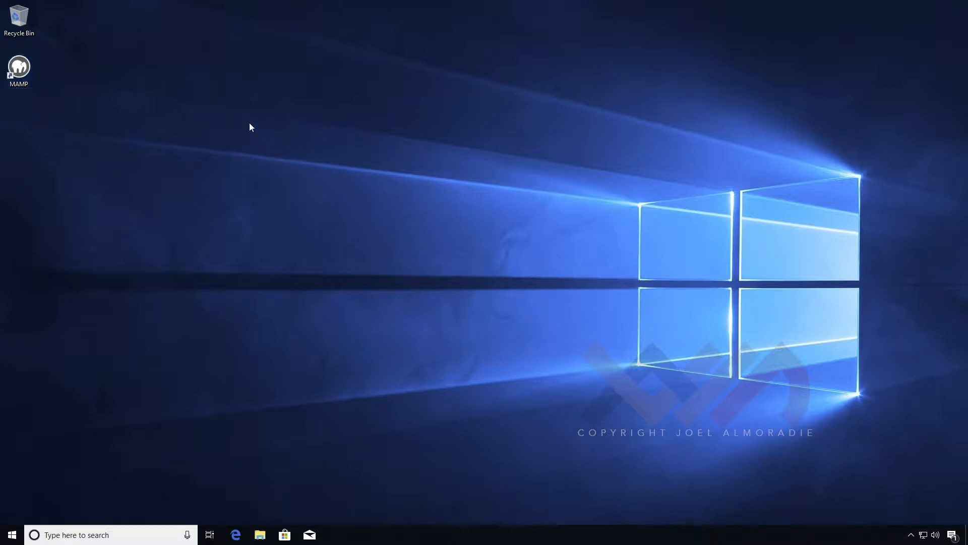
left_click(235, 533)
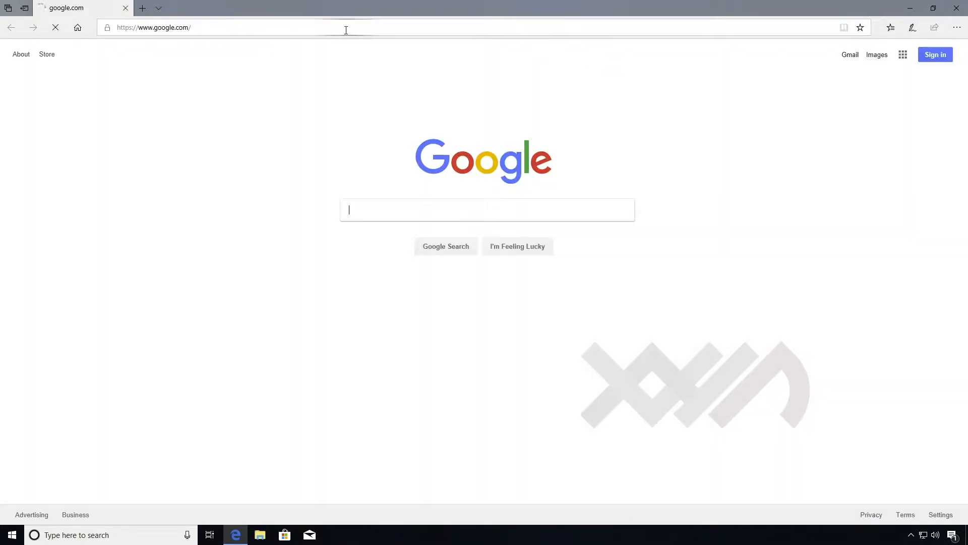
left_click(346, 29)
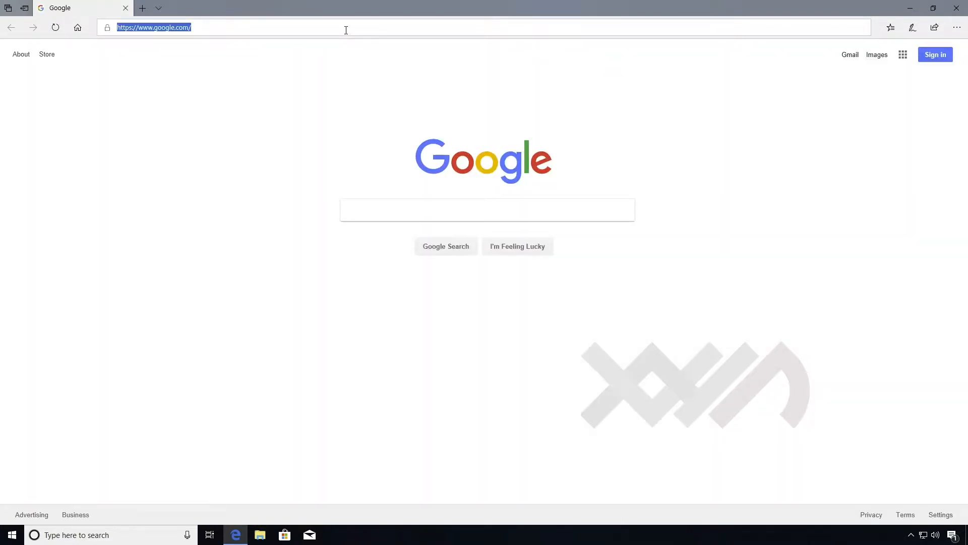
type("mysq")
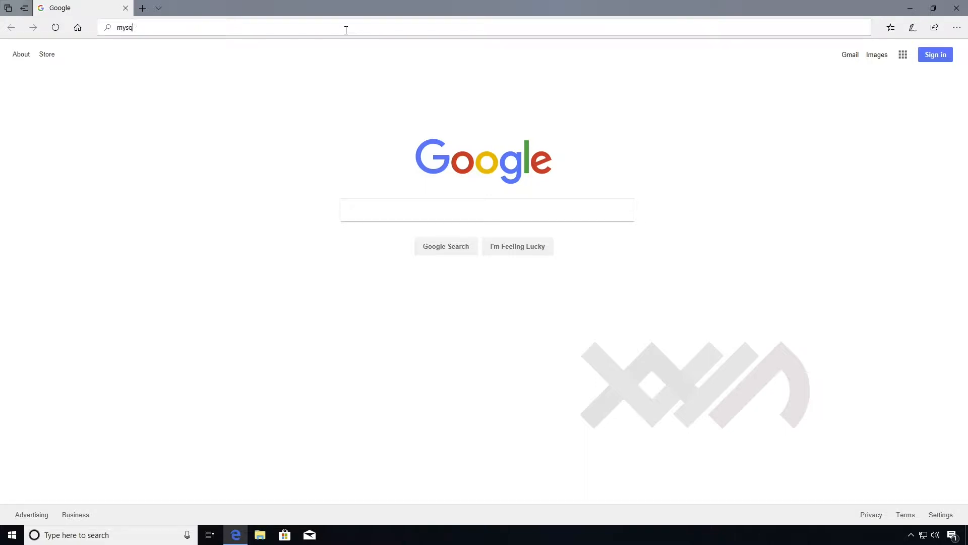
type("l workbench")
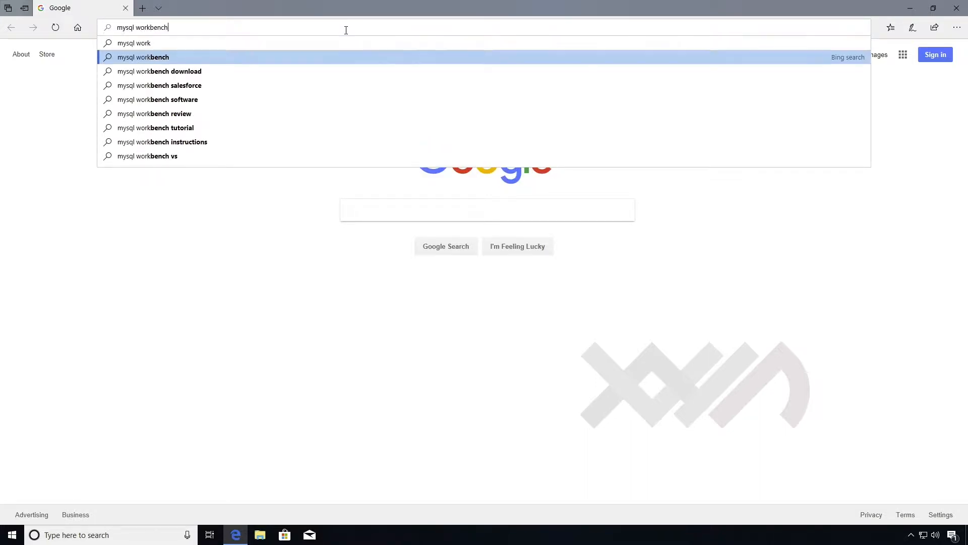
key("Return")
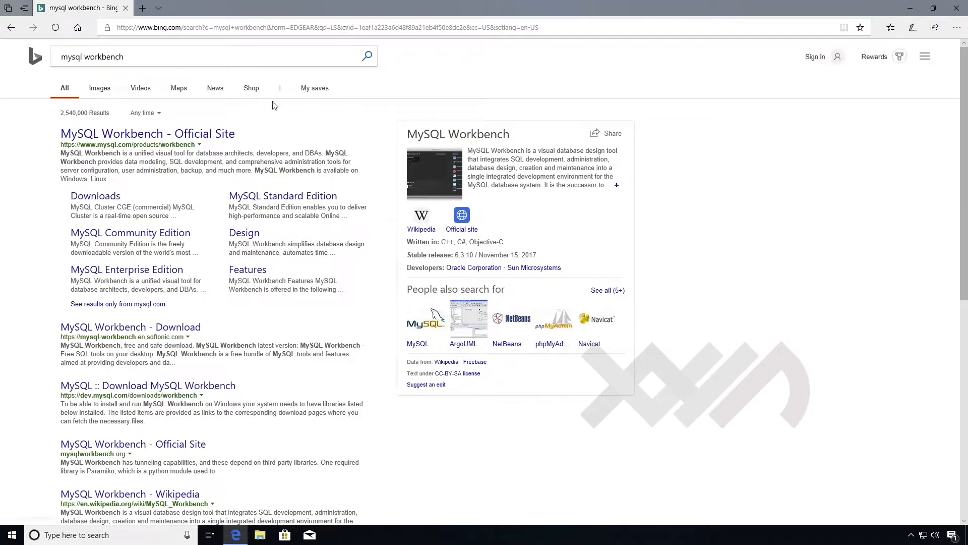
Open the official MySQL Workbench site from the search results and go to its download page
left_click(198, 134)
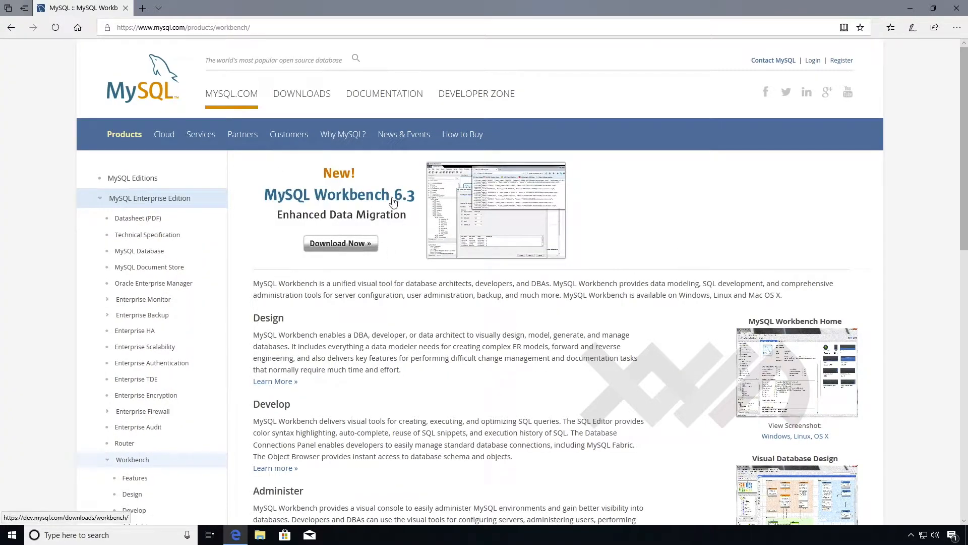
left_click(346, 246)
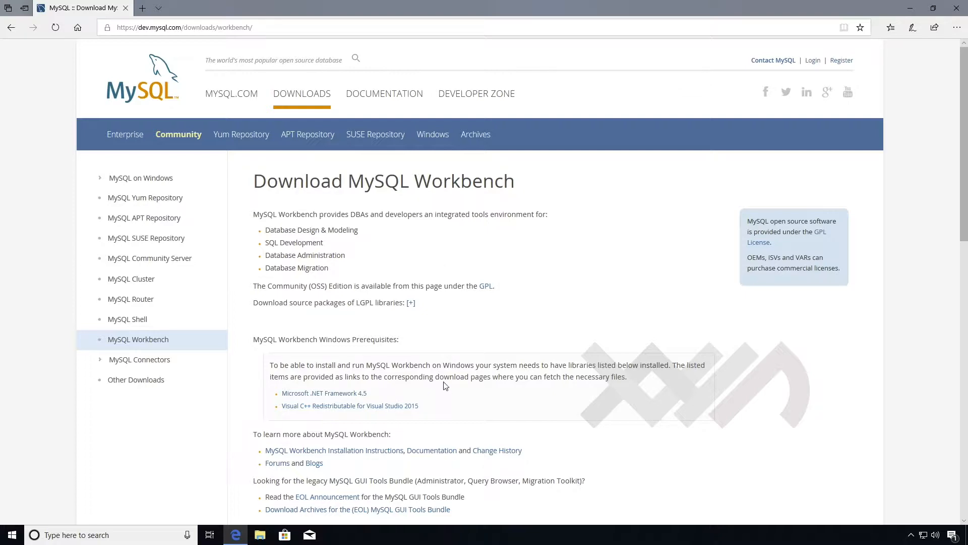
Download the Microsoft .NET Framework 4.5 prerequisite in English and save dotNetFx45_Full_setup.exe
scroll(273, 362, "down", 2)
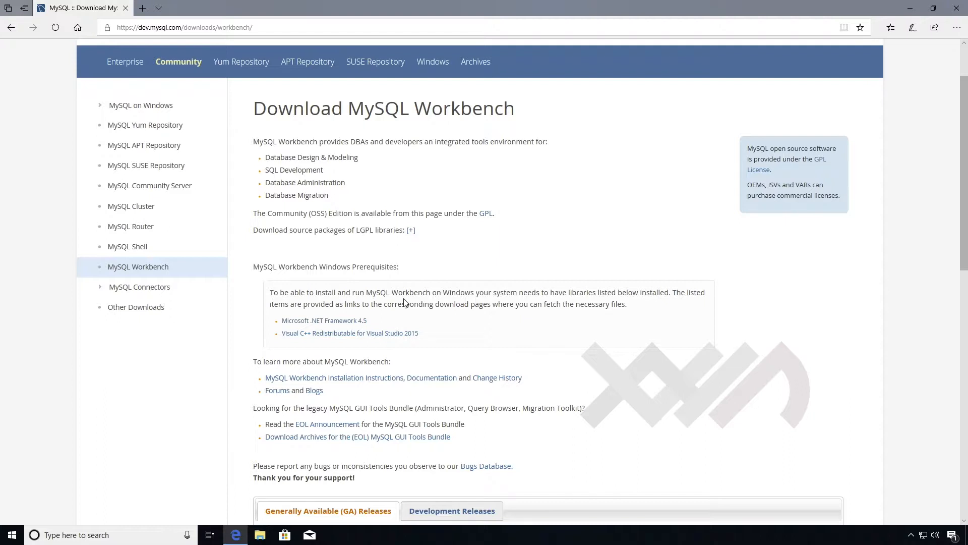
left_click(342, 324)
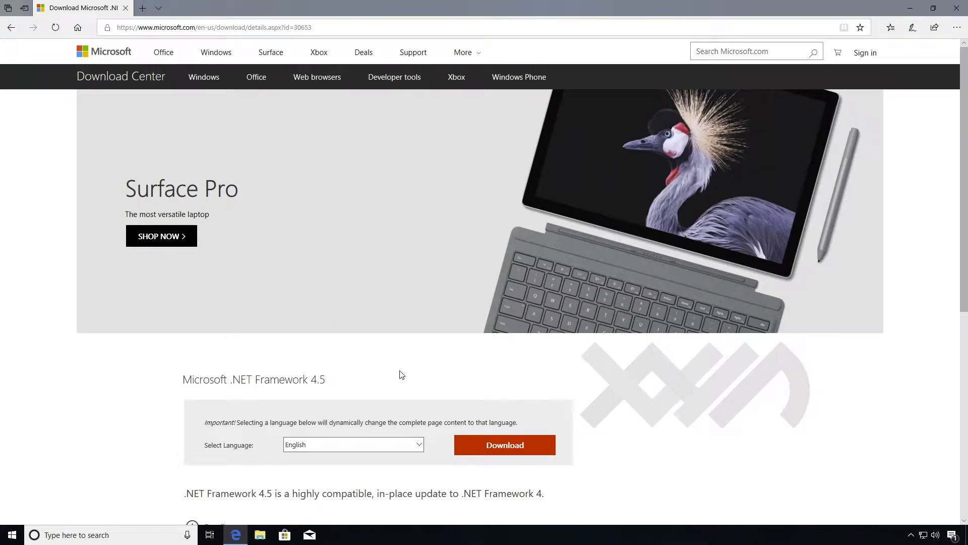
scroll(401, 375, "down", 3)
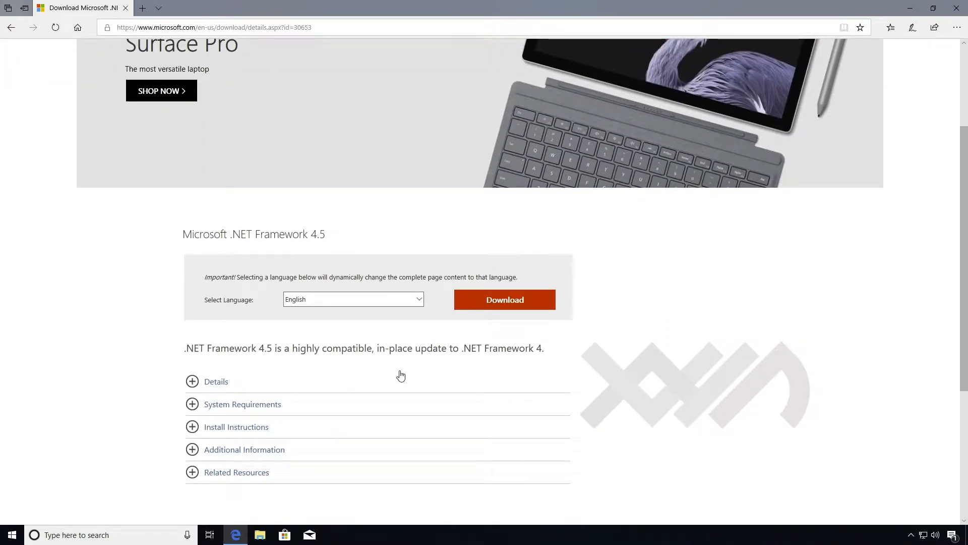
left_click(498, 306)
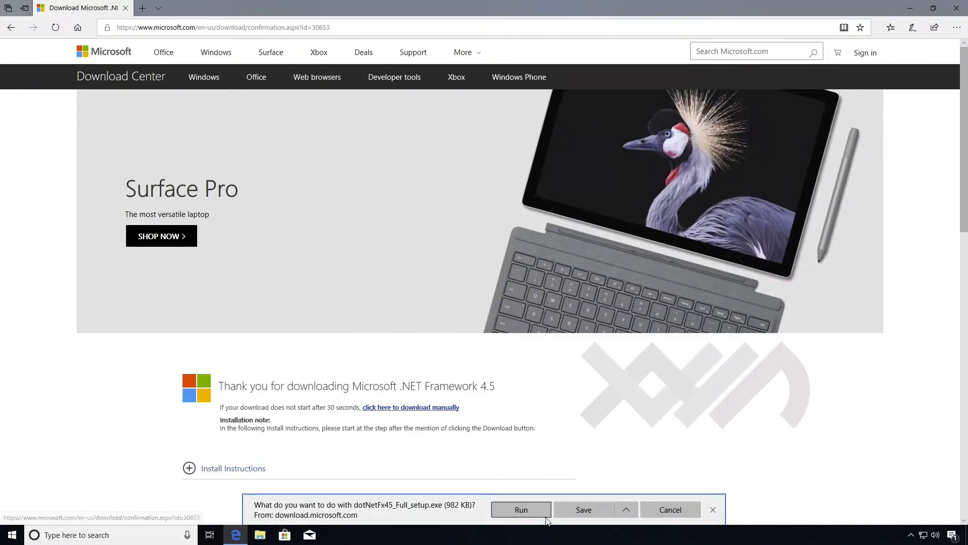
left_click(586, 511)
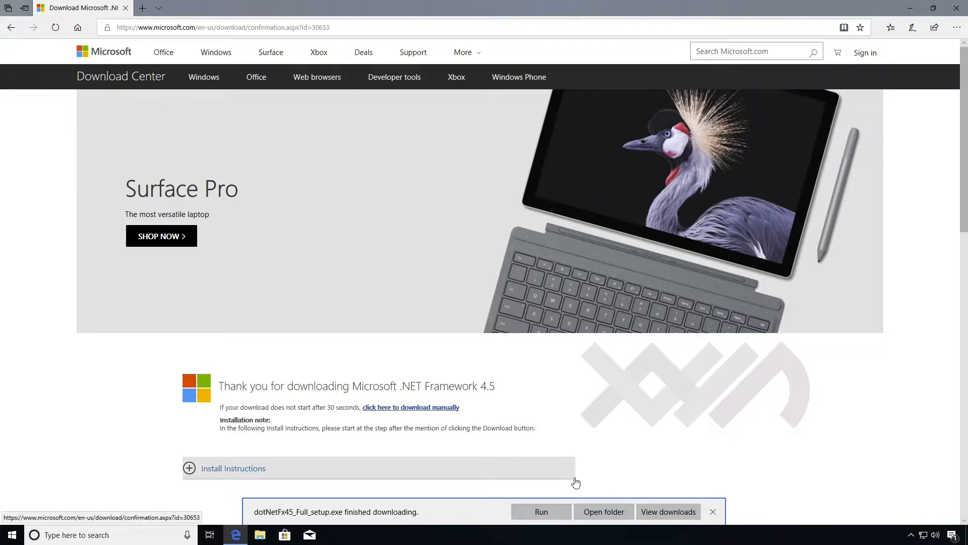
Return to the MySQL Workbench download page and run dotNetFx45_Full_setup.exe, allowing it to make changes to the device
left_click(533, 511)
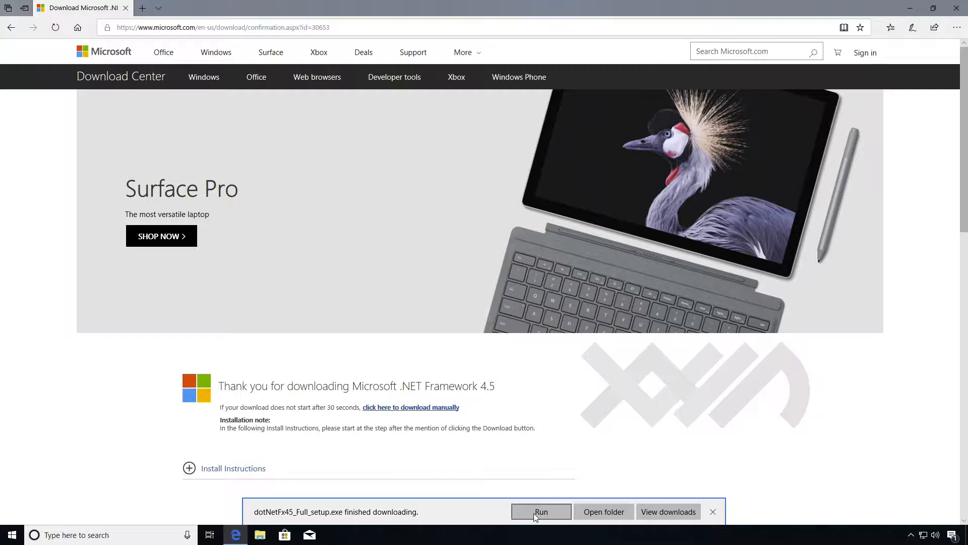
left_click(10, 29)
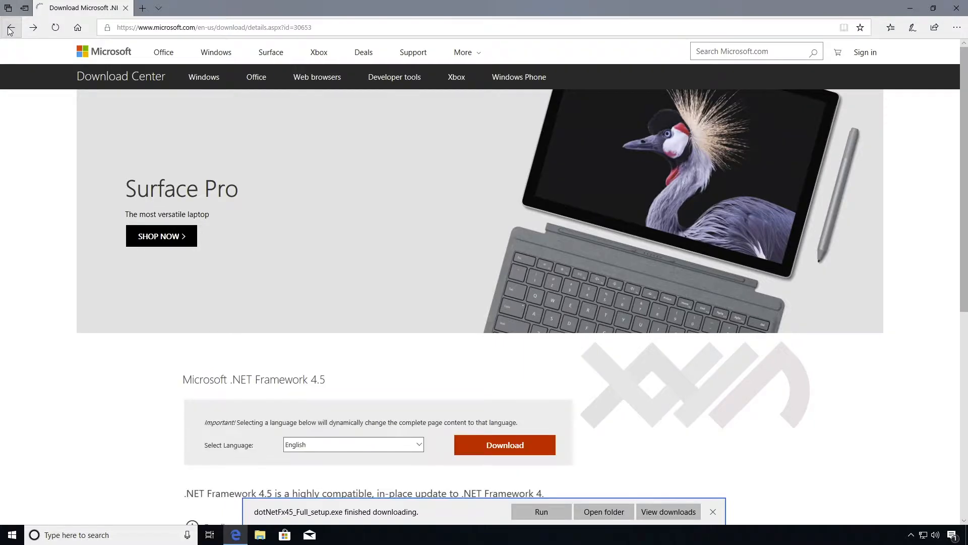
left_click(10, 29)
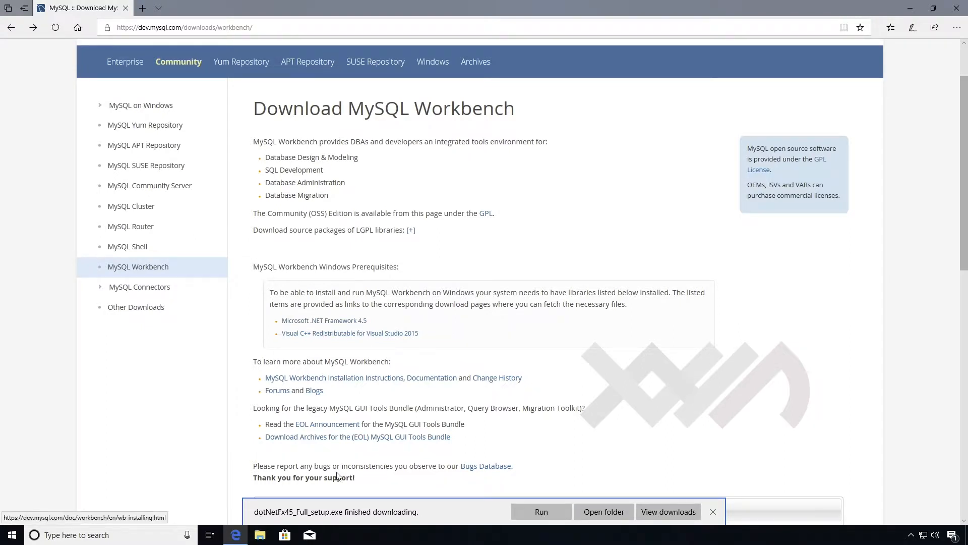
left_click(535, 511)
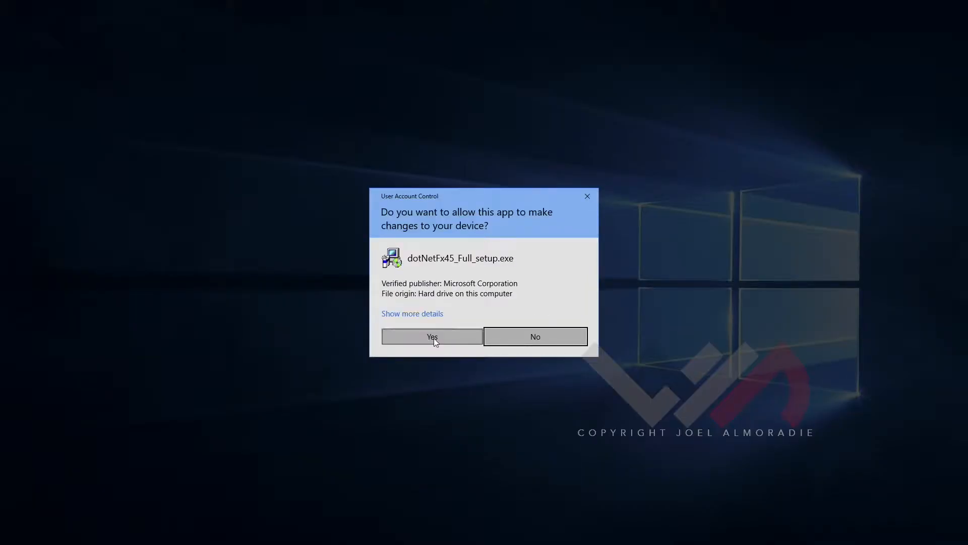
left_click(433, 338)
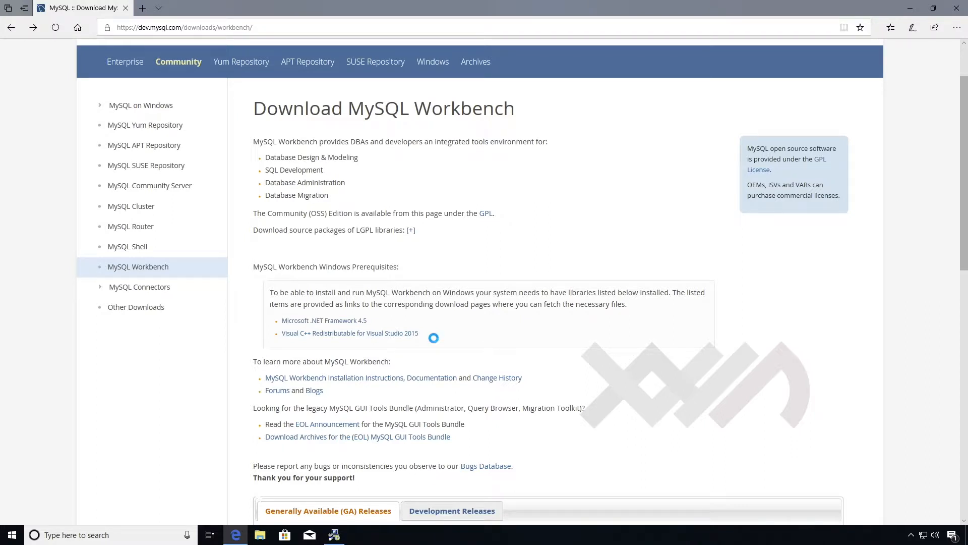
Bring up the Microsoft .NET Framework 4.5 installer window, review its details and close it
mouse_move(327, 538)
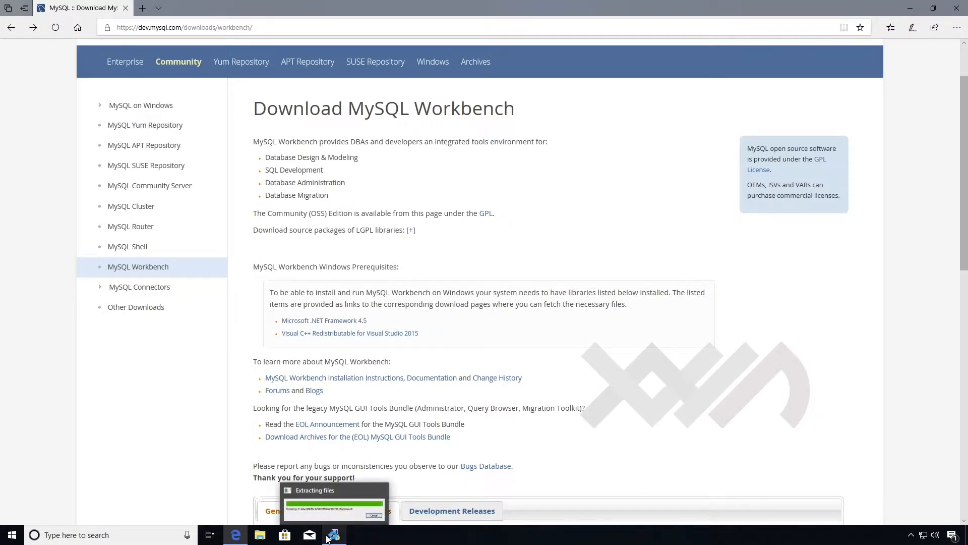
left_click(335, 538)
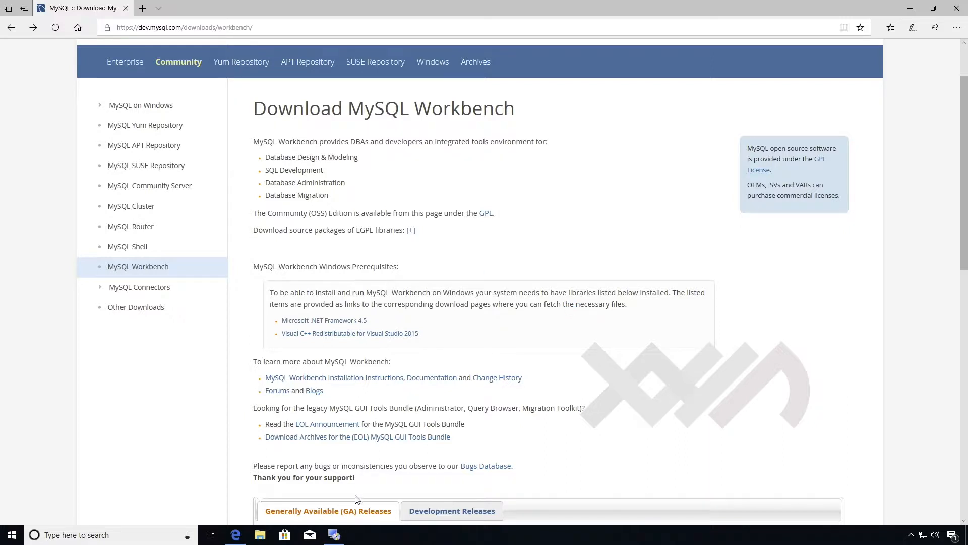
left_click(335, 535)
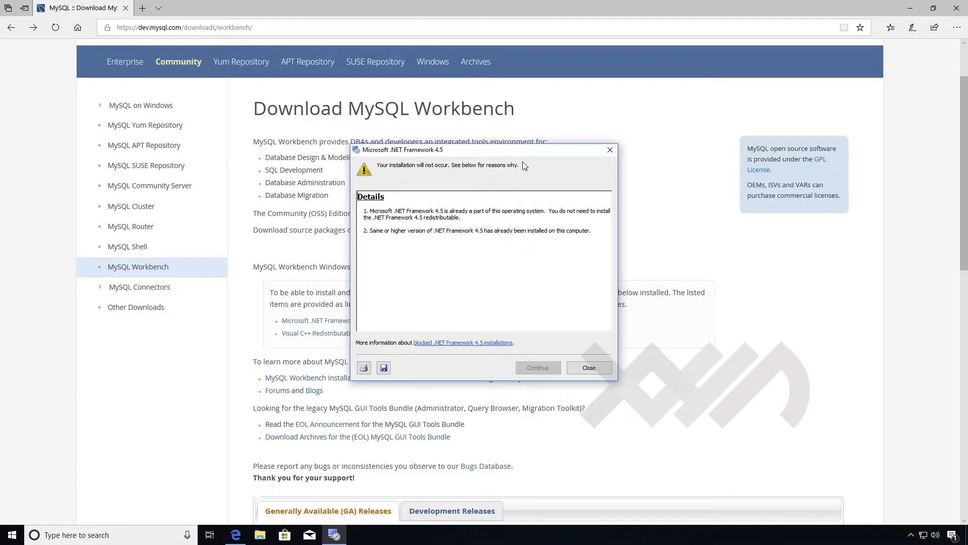
left_click(589, 367)
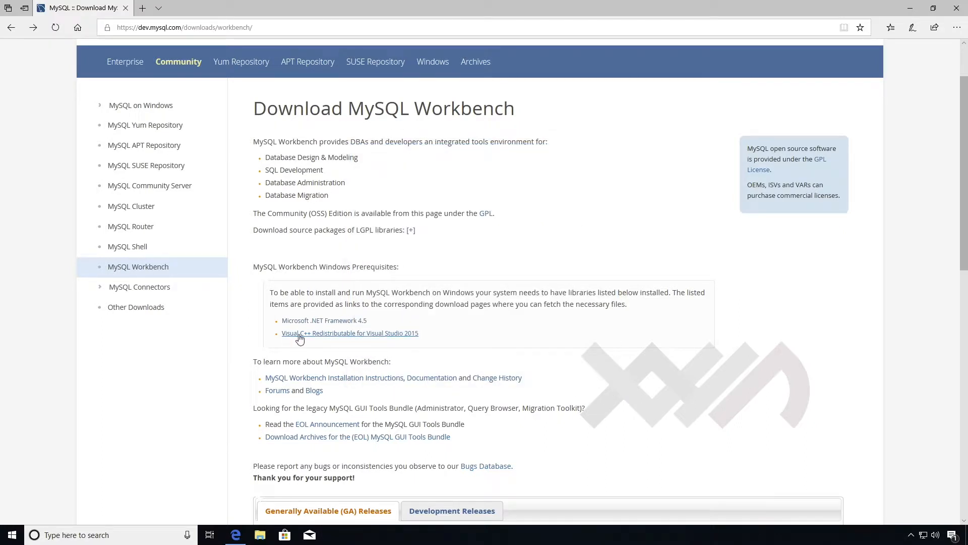
Open the Visual C++ Redistributable for Visual Studio 2015 prerequisite page and bring up its English download choices
left_click(352, 335)
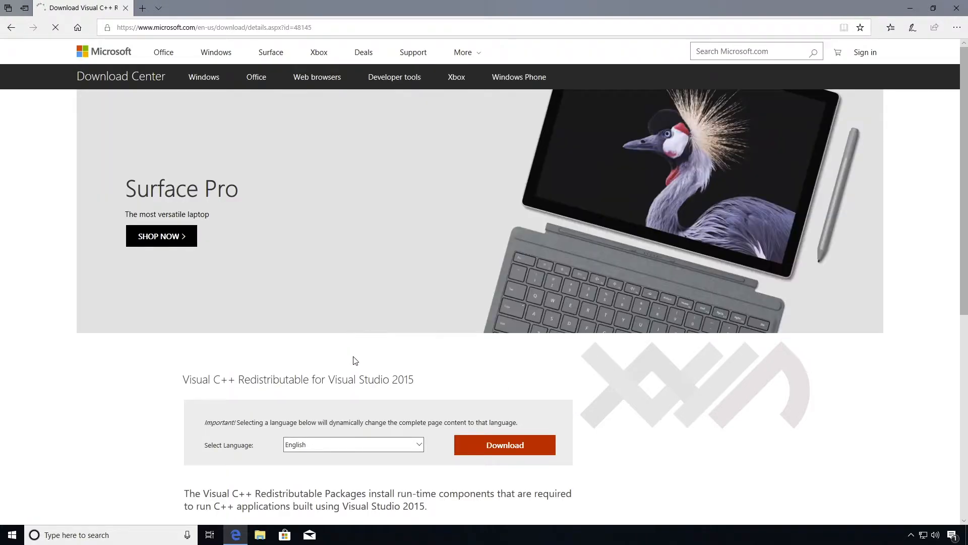
scroll(435, 396, "down", 4)
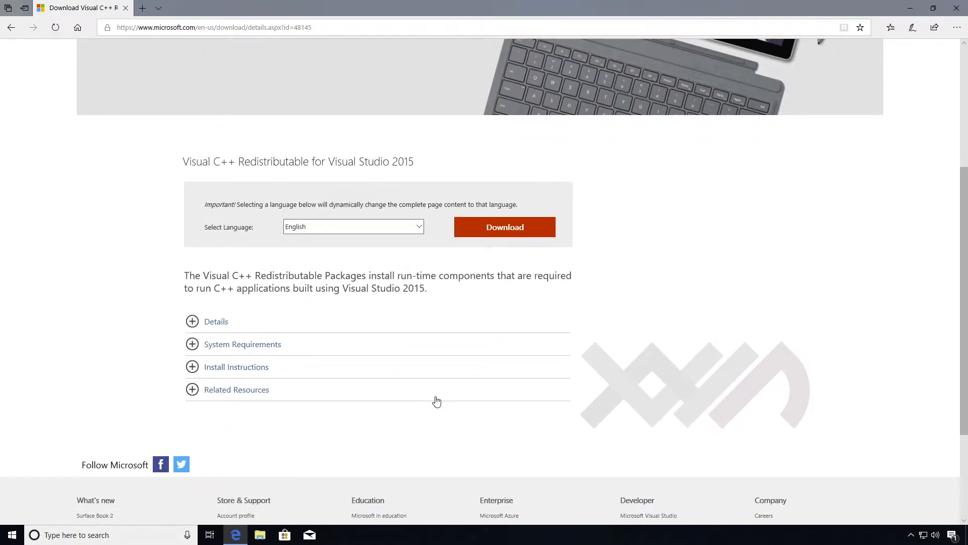
scroll(436, 400, "up", 4)
left_click(500, 447)
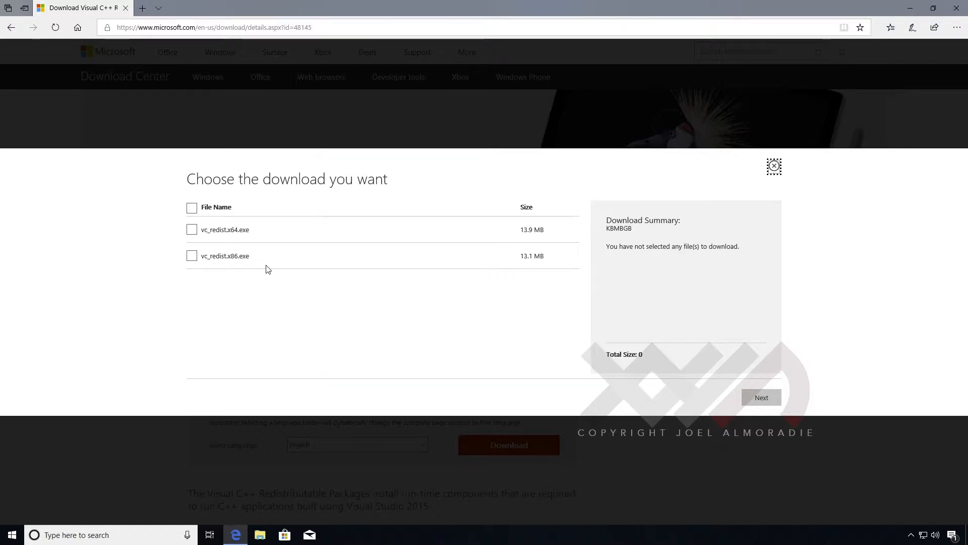
Check the PC's system type in the Windows system information, enlarging the window to read it, and close it
right_click(11, 538)
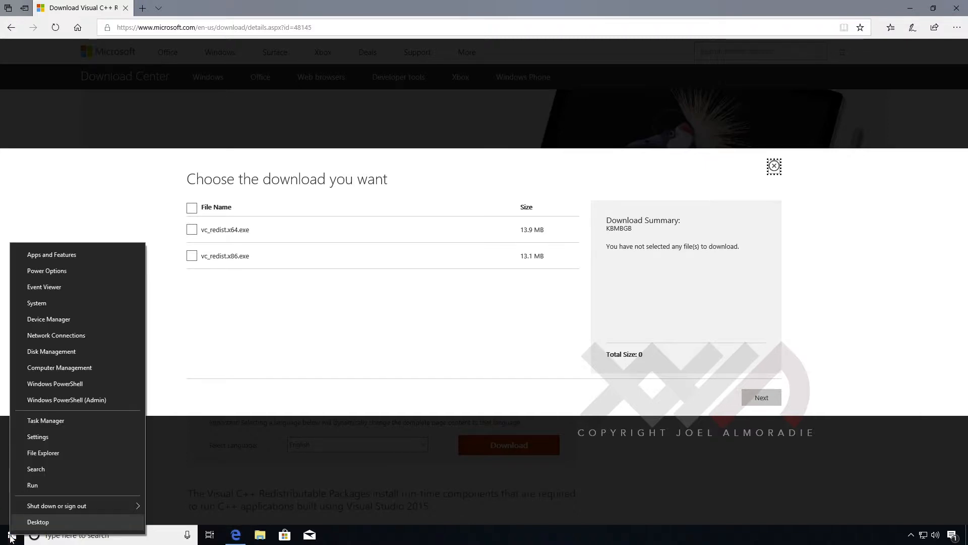
left_click(50, 303)
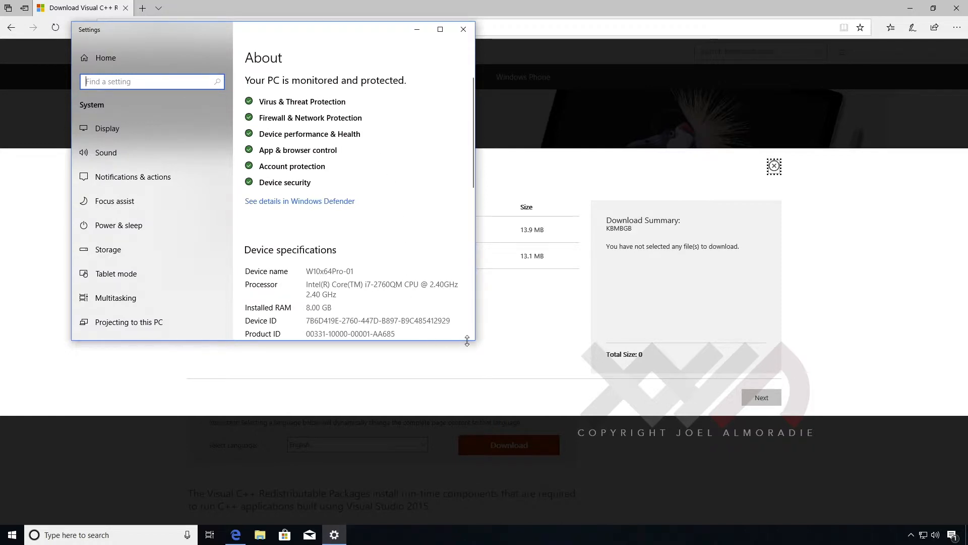
left_click_drag(473, 342, 568, 398)
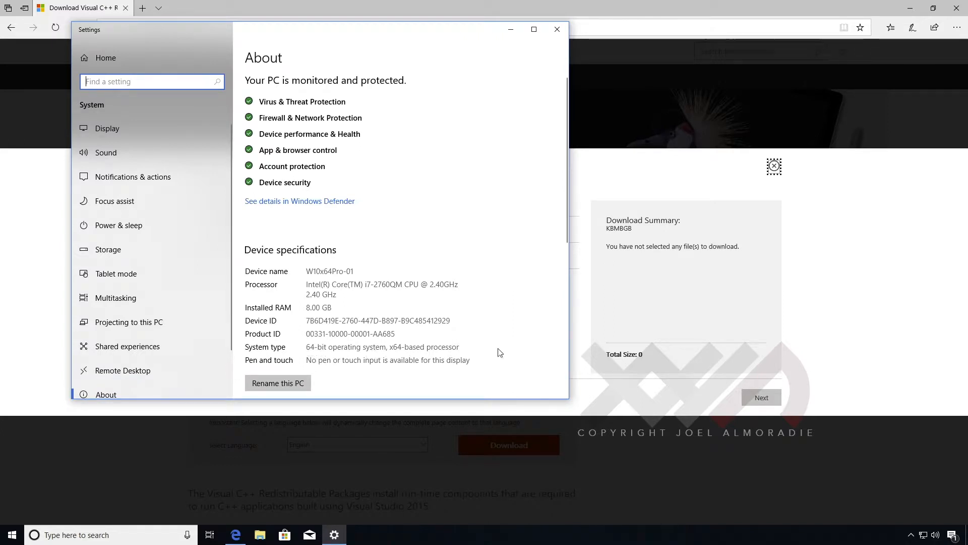
left_click(557, 29)
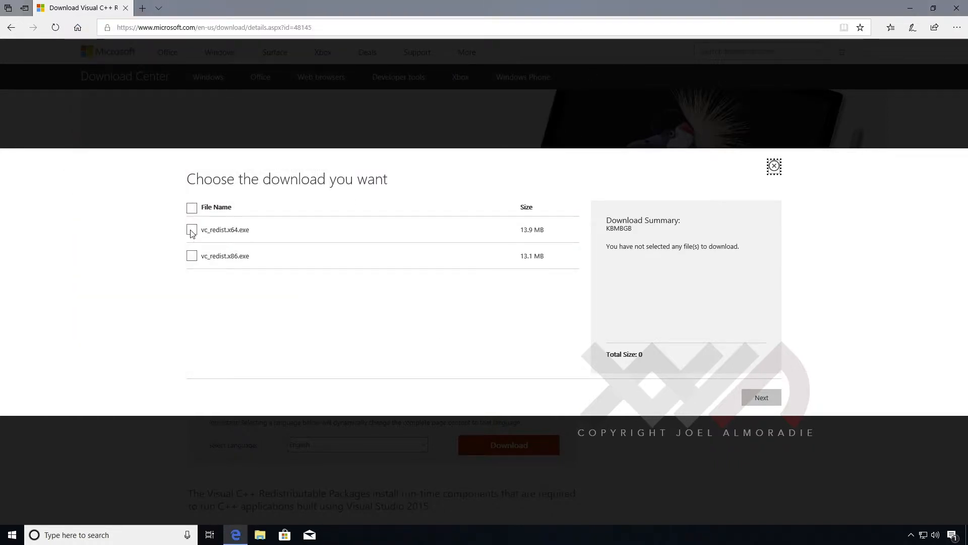
Choose both vc_redist.x64.exe and vc_redist.x86.exe for download and save the two files
left_click(192, 231)
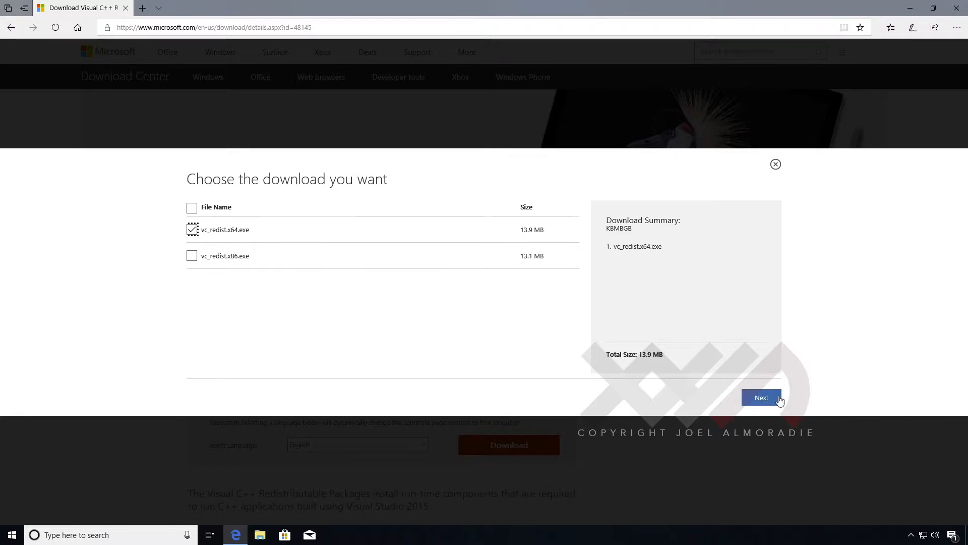
left_click(193, 258)
left_click(770, 403)
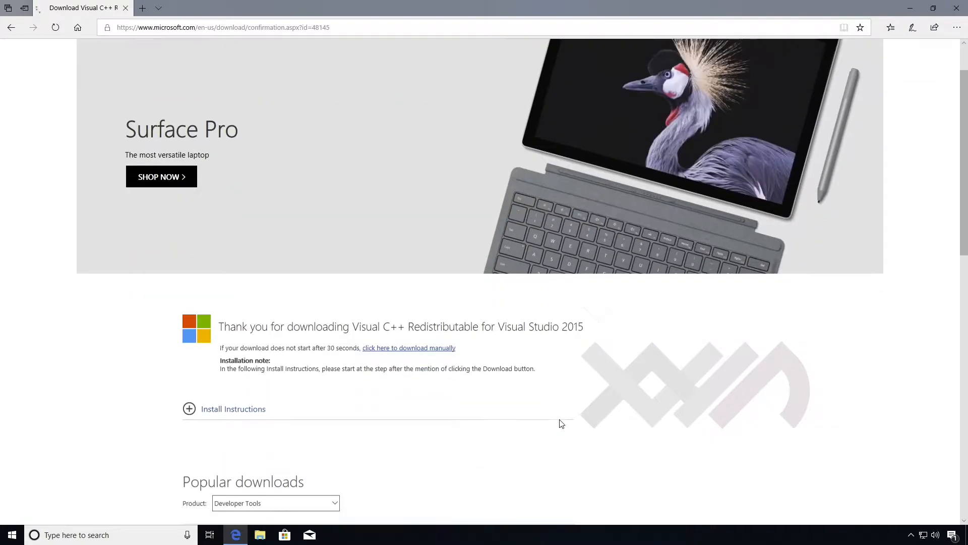
scroll(562, 423, "down", 3)
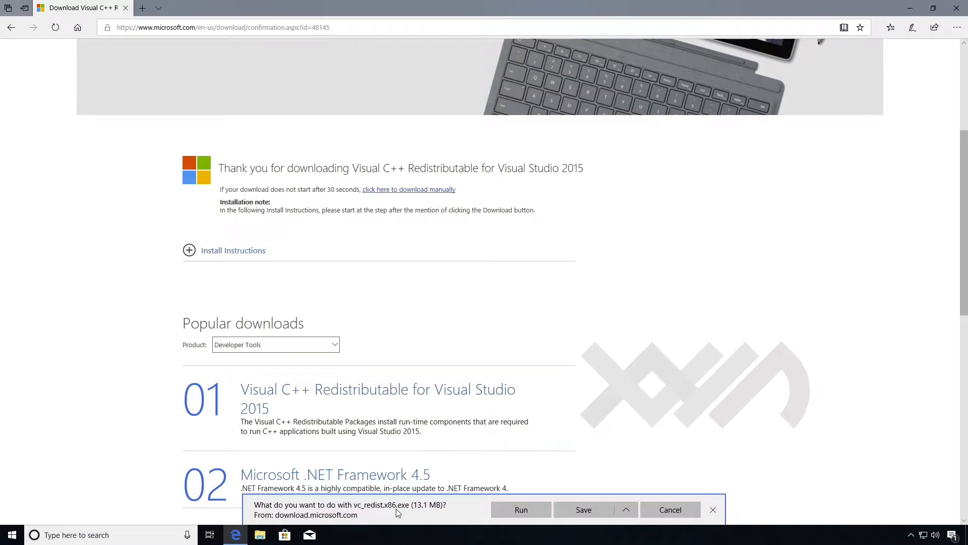
left_click(576, 511)
left_click(582, 513)
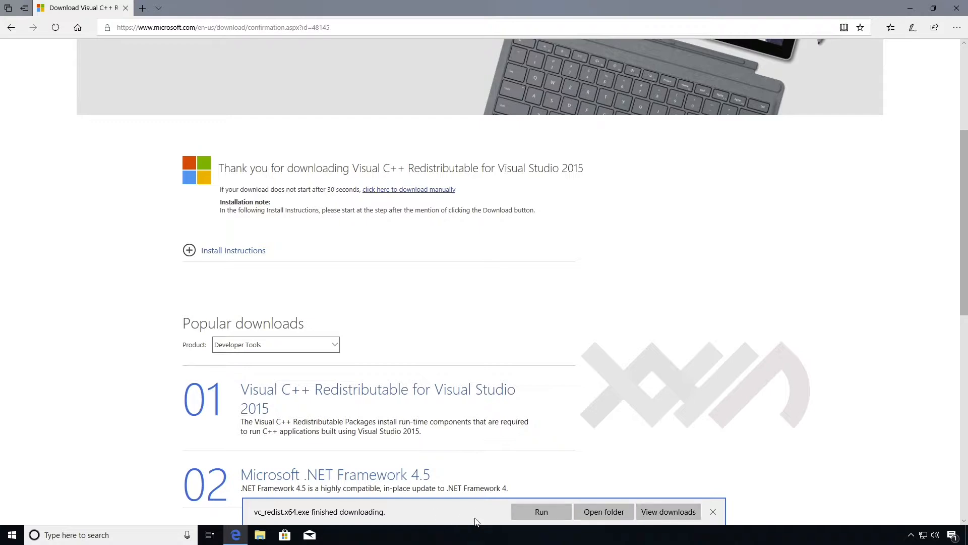
Run vc_redist.x64.exe, accept the license terms, install the x64 Visual C++ 2015 Redistributable with administrator approval, and close its setup
left_click(549, 514)
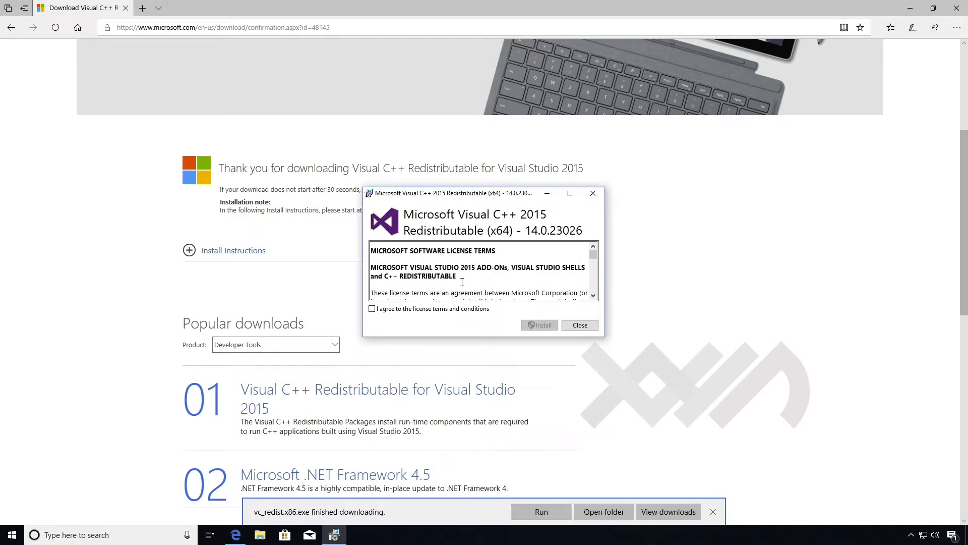
left_click(372, 309)
left_click(539, 325)
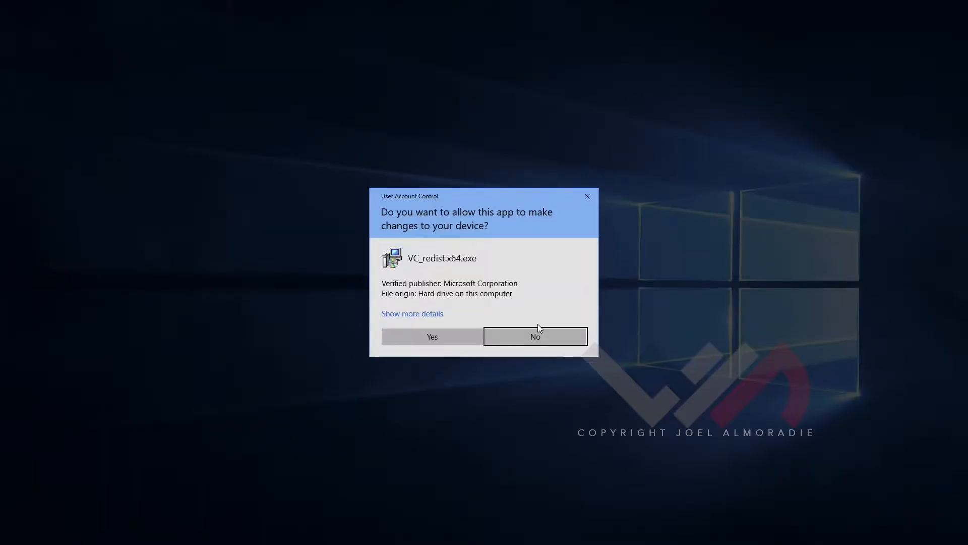
left_click(429, 336)
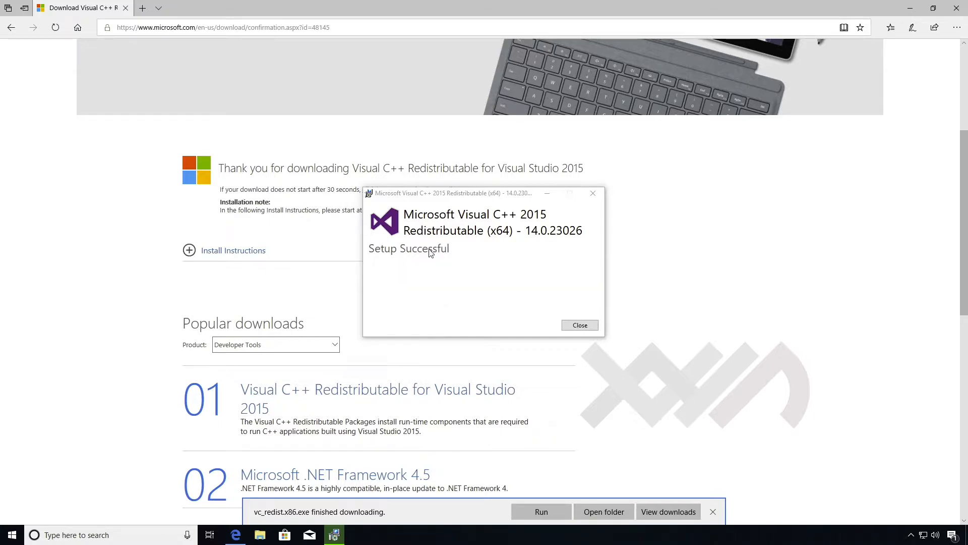
left_click(580, 326)
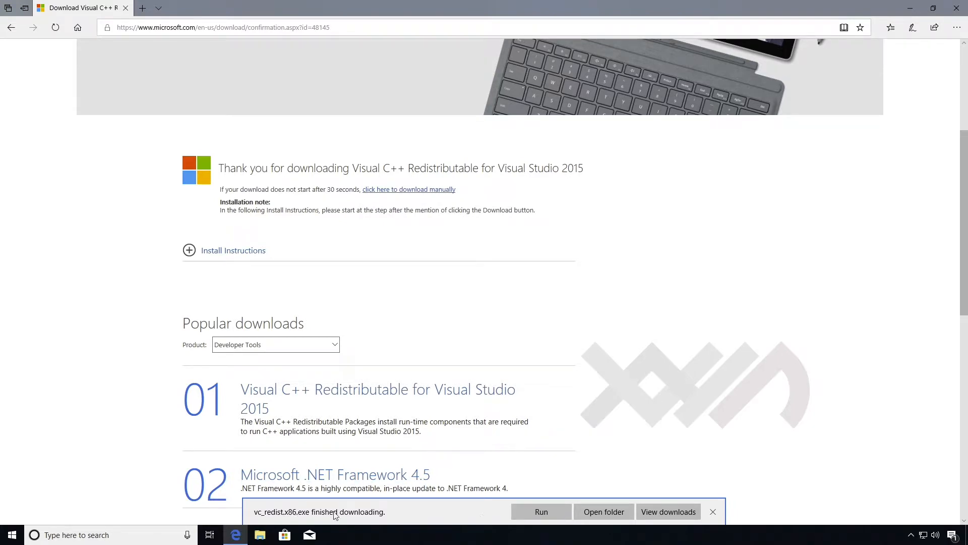
Try to install the x86 Visual C++ 2015 Redistributable from vc_redist.x86.exe, accepting its license terms, and close its setup
left_click(538, 512)
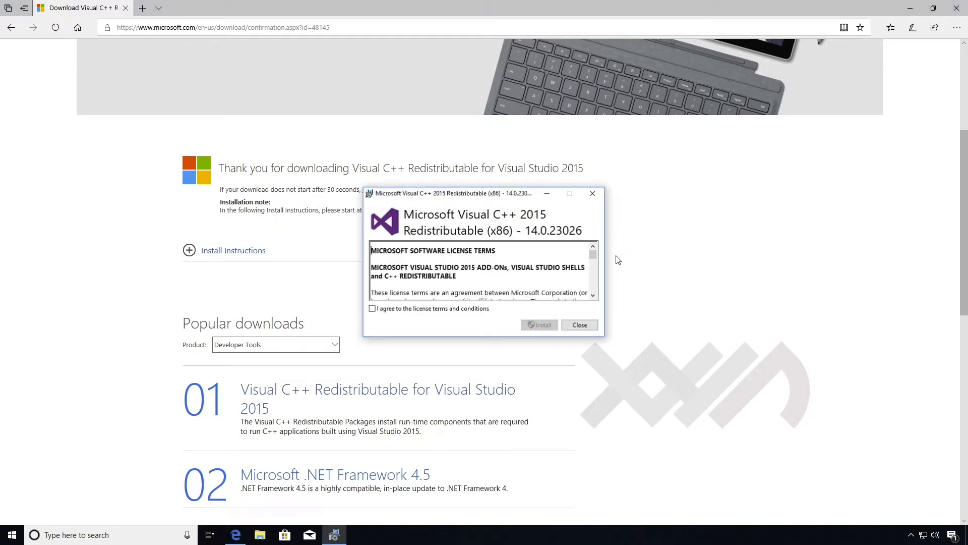
left_click(372, 308)
left_click(530, 325)
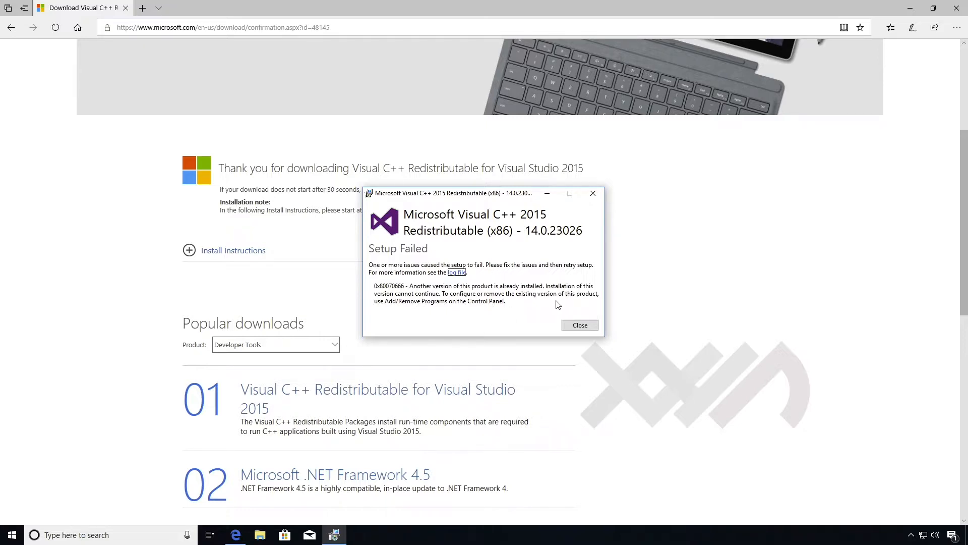
left_click(584, 327)
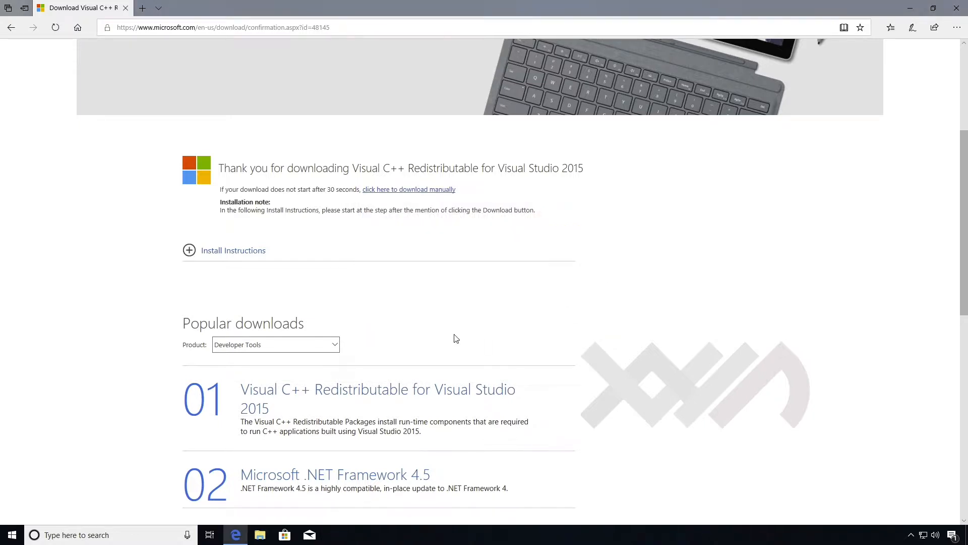
Return to the MySQL Workbench download page and review its Windows prerequisites and available releases
left_click(11, 29)
left_click(11, 29)
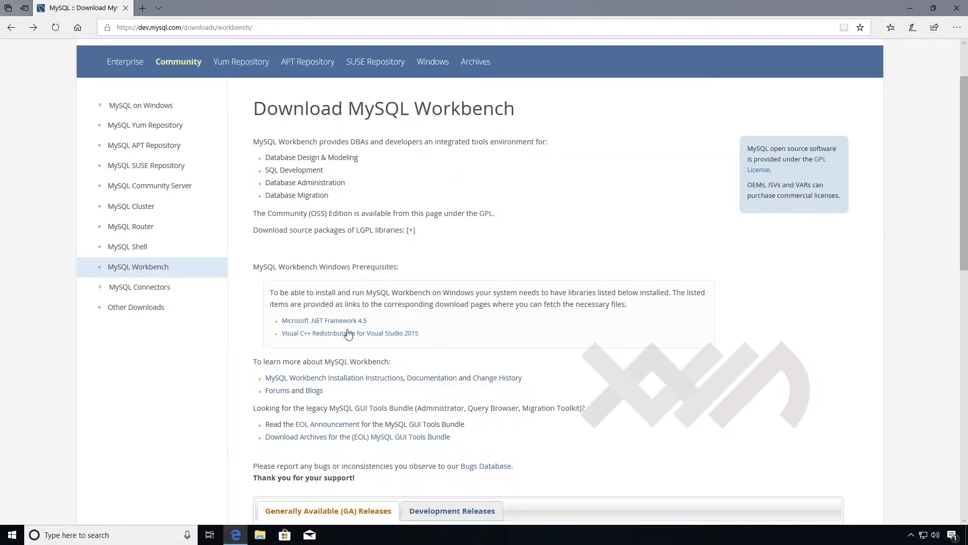
scroll(566, 362, "down", 2)
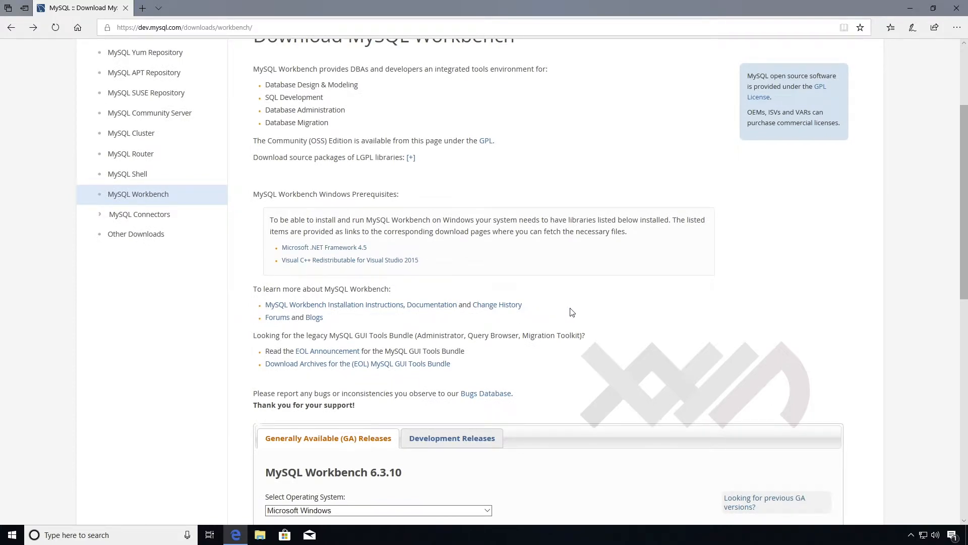
scroll(572, 312, "down", 3)
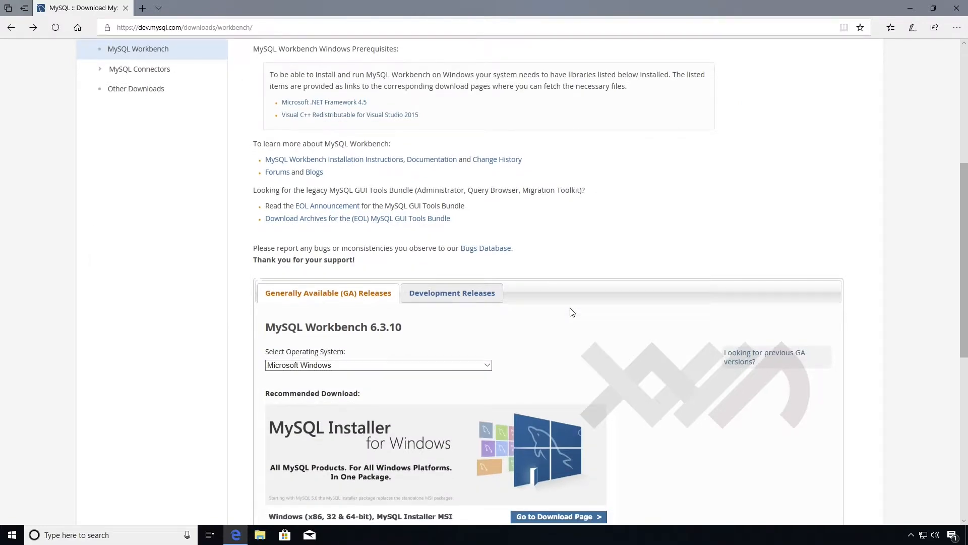
Close the browser and restart the computer
left_click(957, 9)
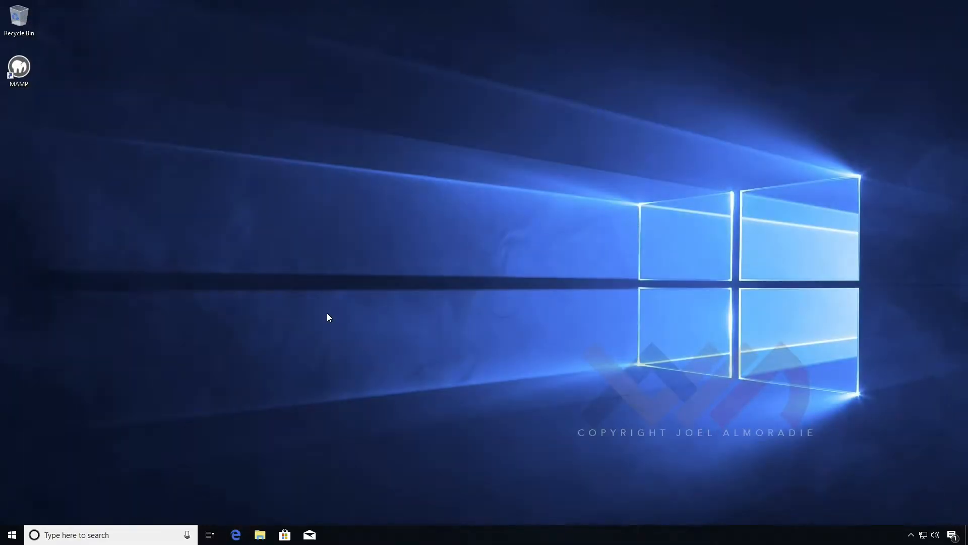
left_click(13, 534)
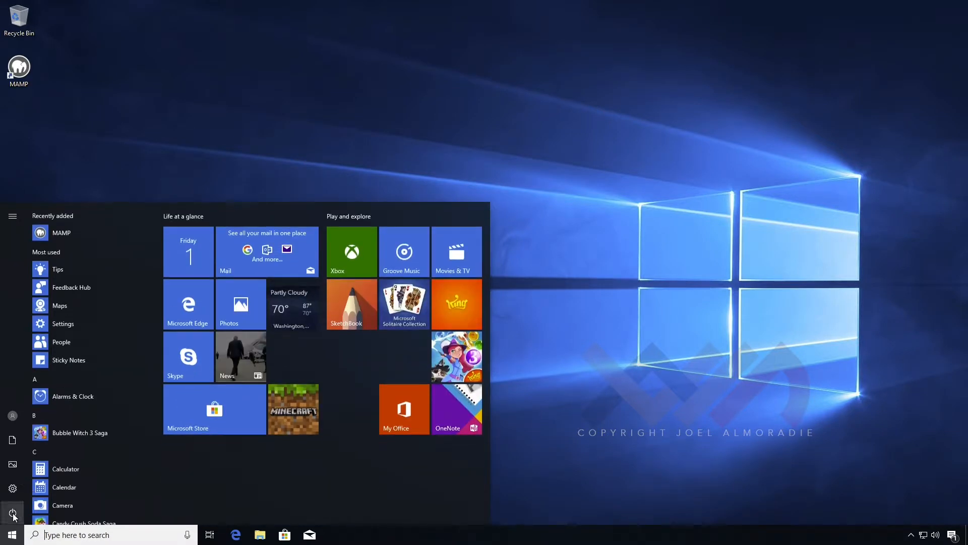
left_click(13, 514)
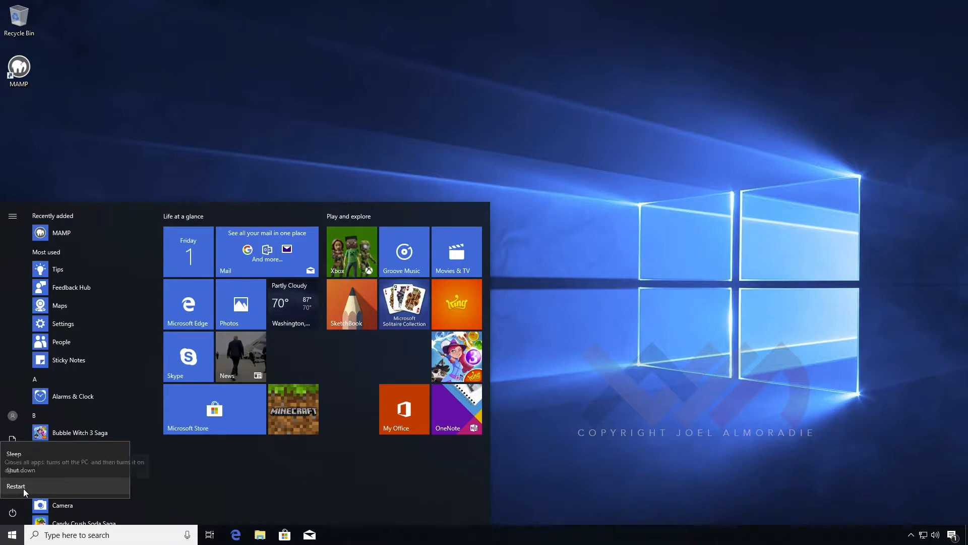
left_click(23, 488)
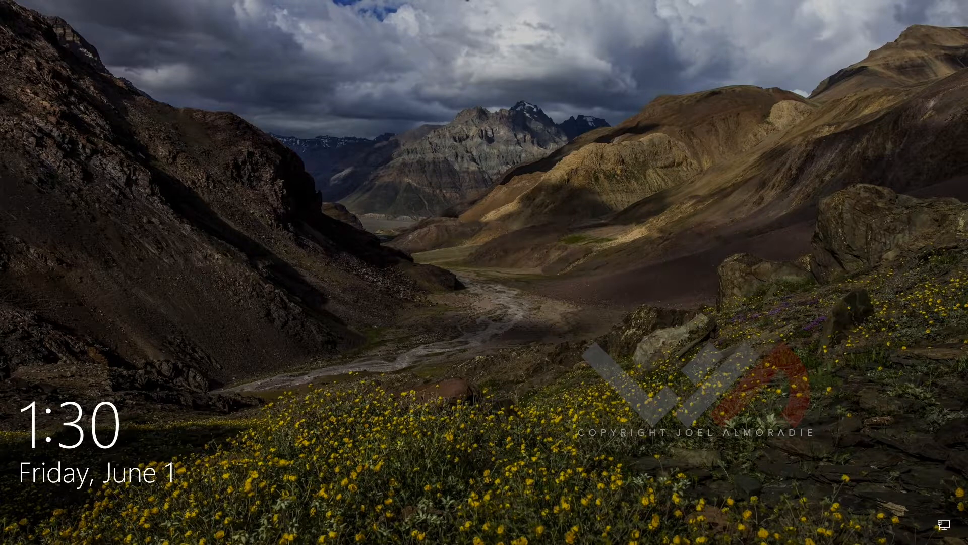
Sign back in to Windows by entering the account password
left_click(98, 398)
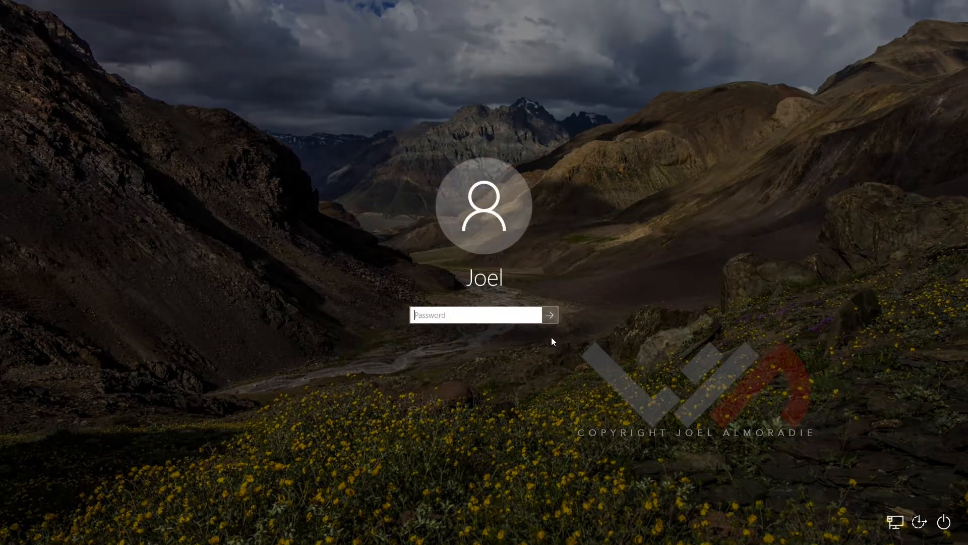
type("********")
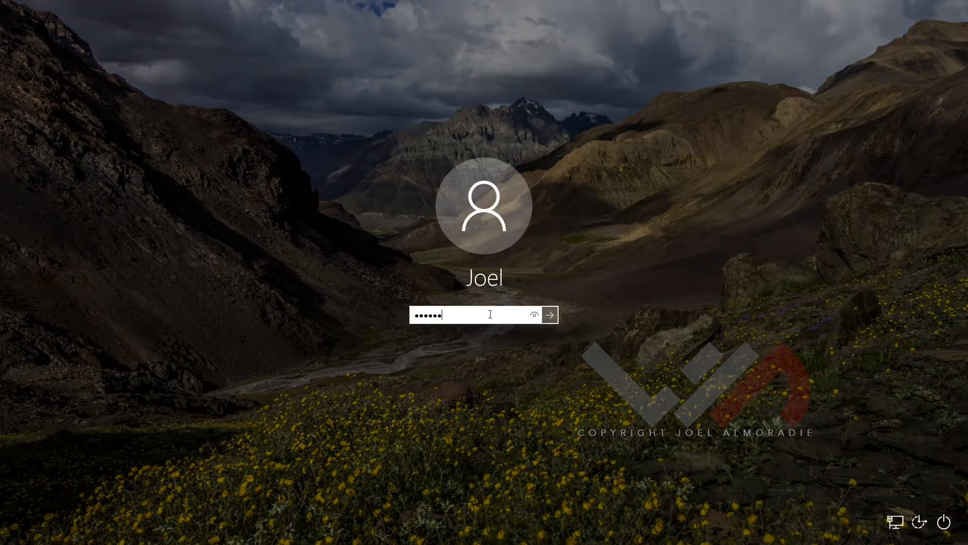
key("Return")
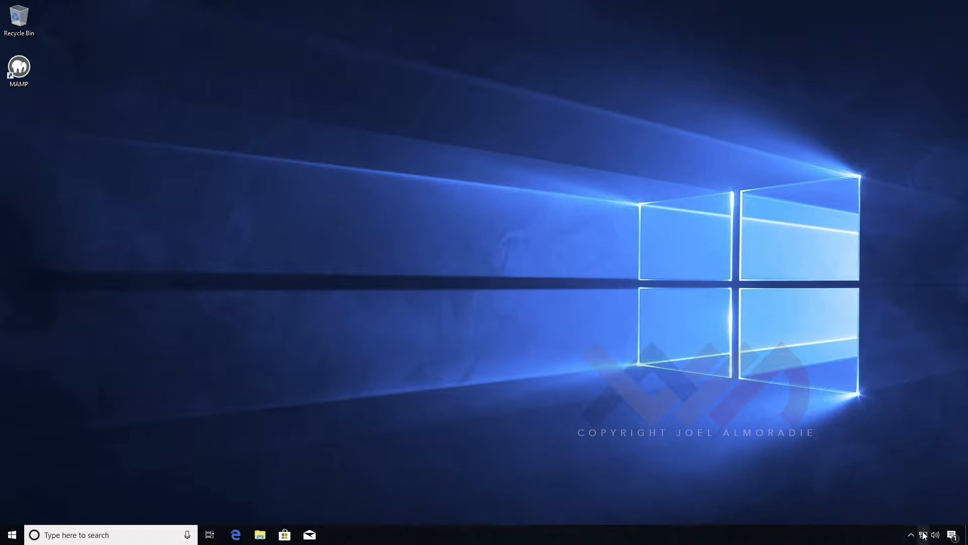
In Microsoft Edge, search for mysql workbench, open the official MySQL product page and go to its Workbench 6.3 download page
left_click(239, 538)
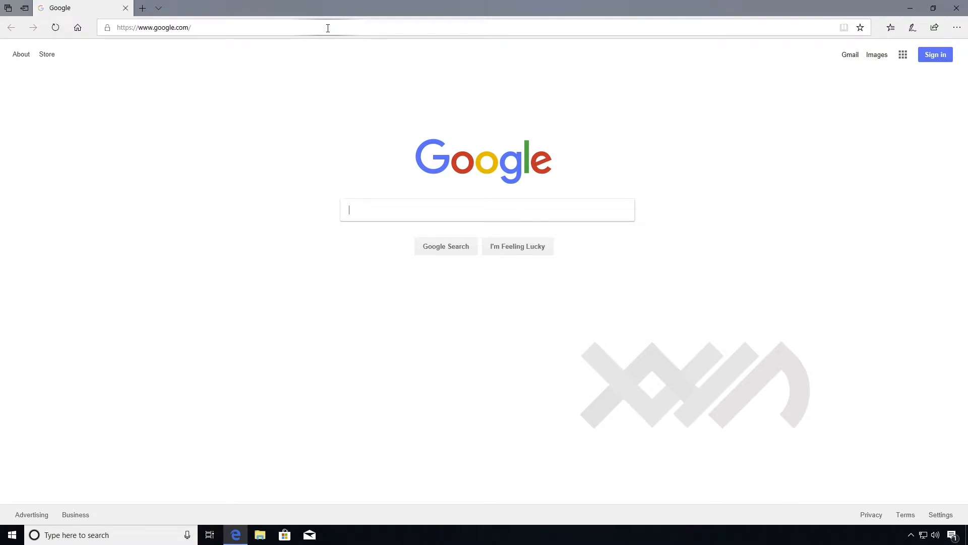
left_click(328, 28)
type("mysql work")
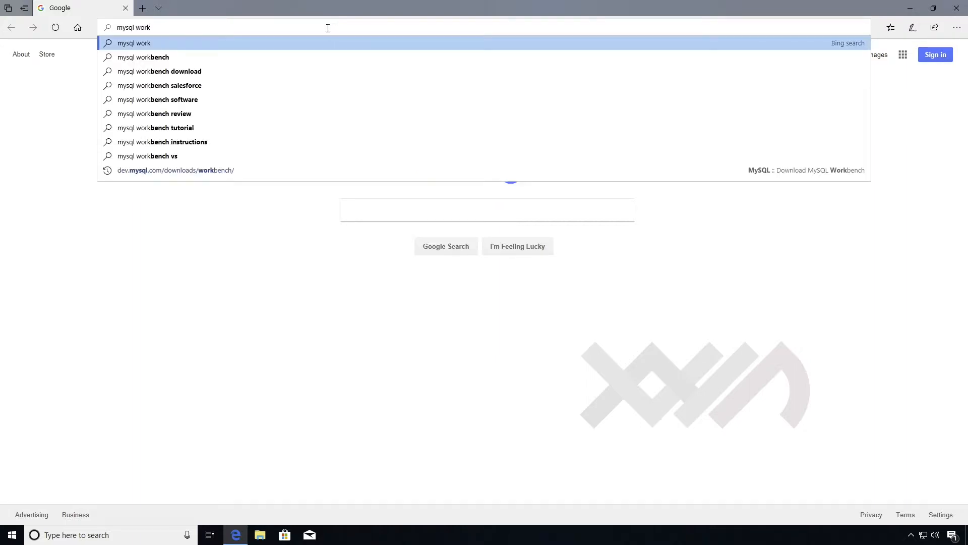
left_click(211, 58)
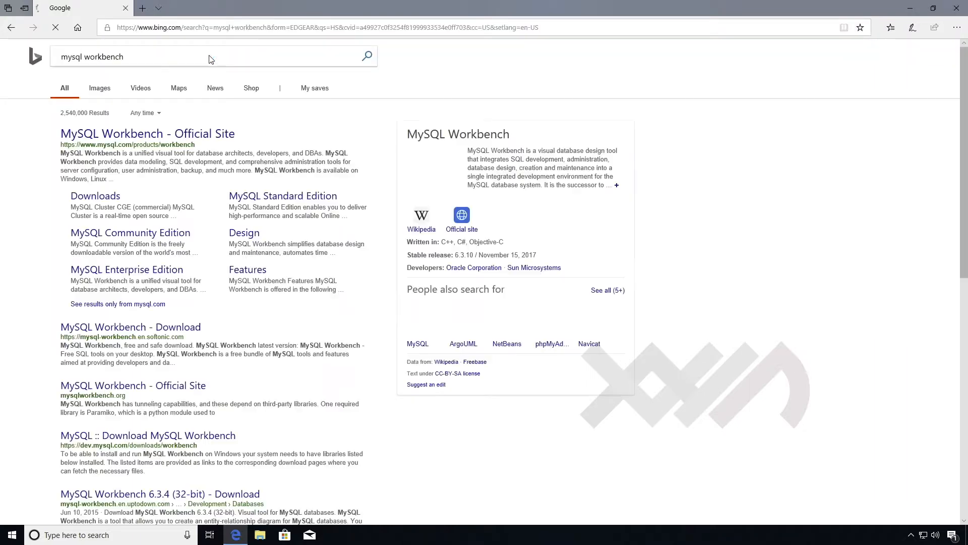
left_click(159, 140)
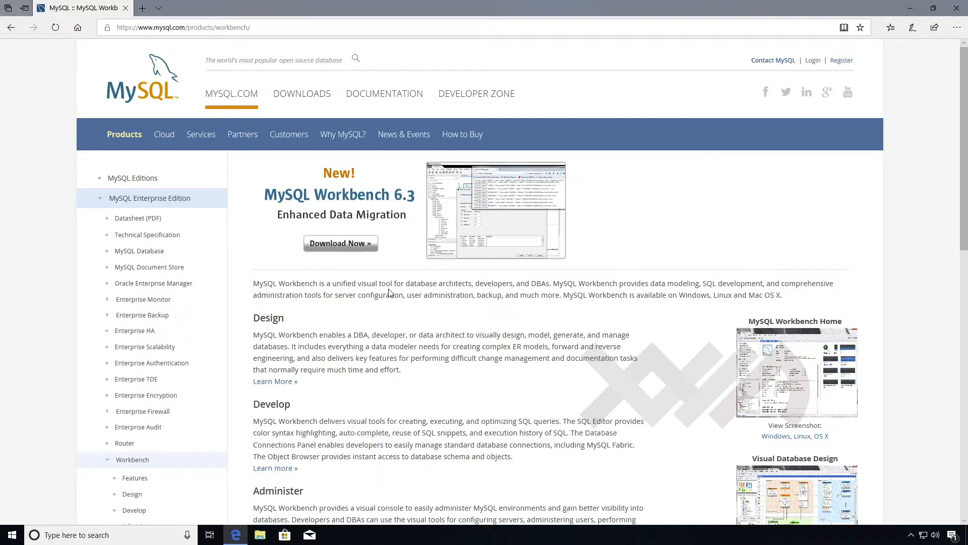
left_click(369, 244)
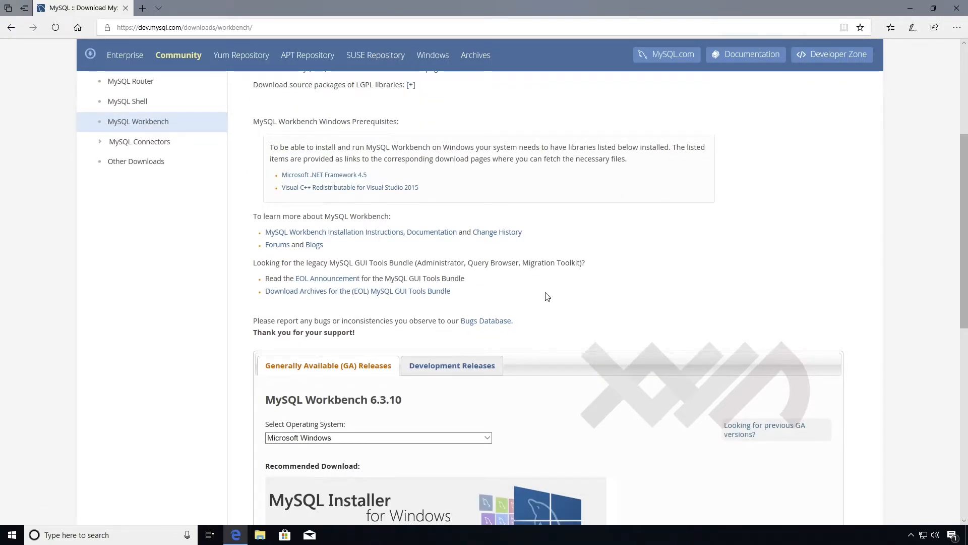
Choose Microsoft Windows as the operating system for the MySQL Workbench 6.3.10 download
scroll(336, 321, "down", 2)
scroll(335, 320, "down", 3)
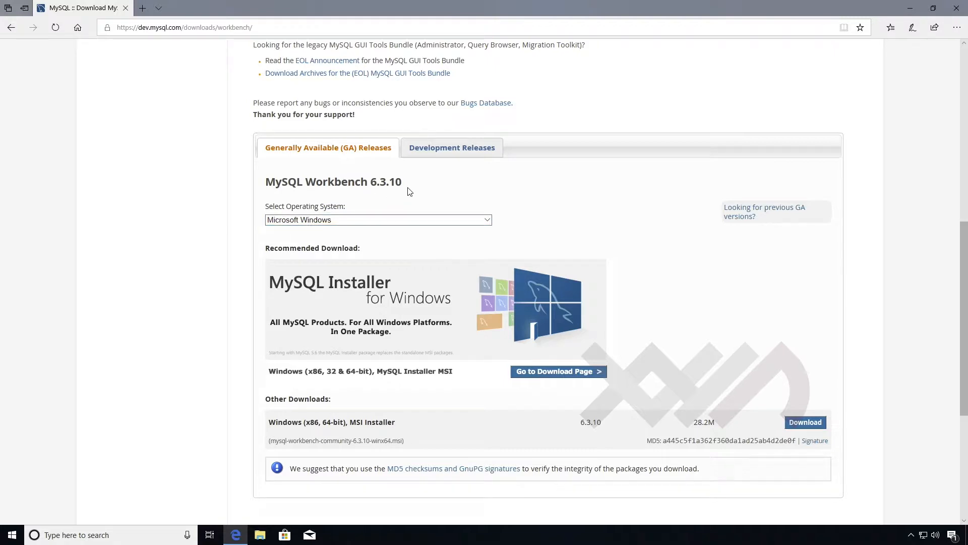
left_click(485, 221)
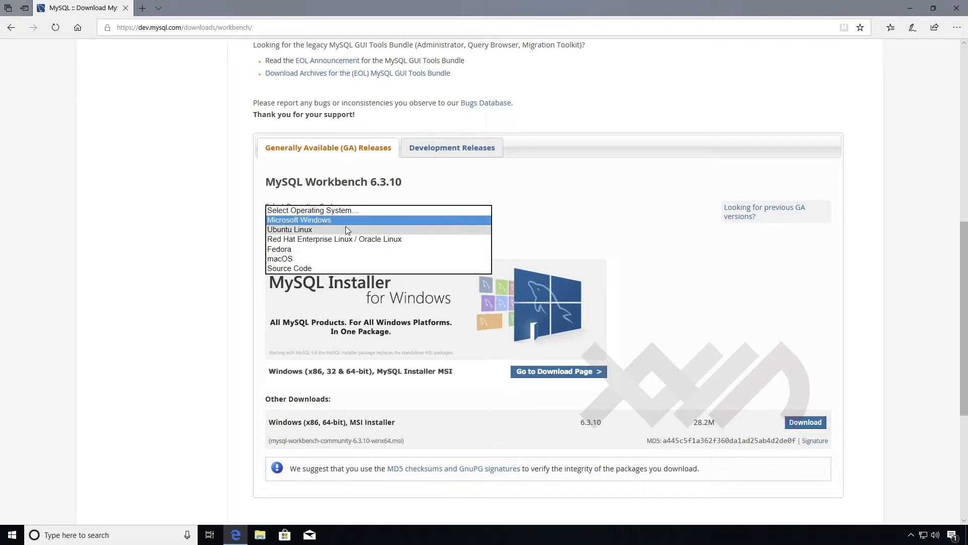
left_click(316, 225)
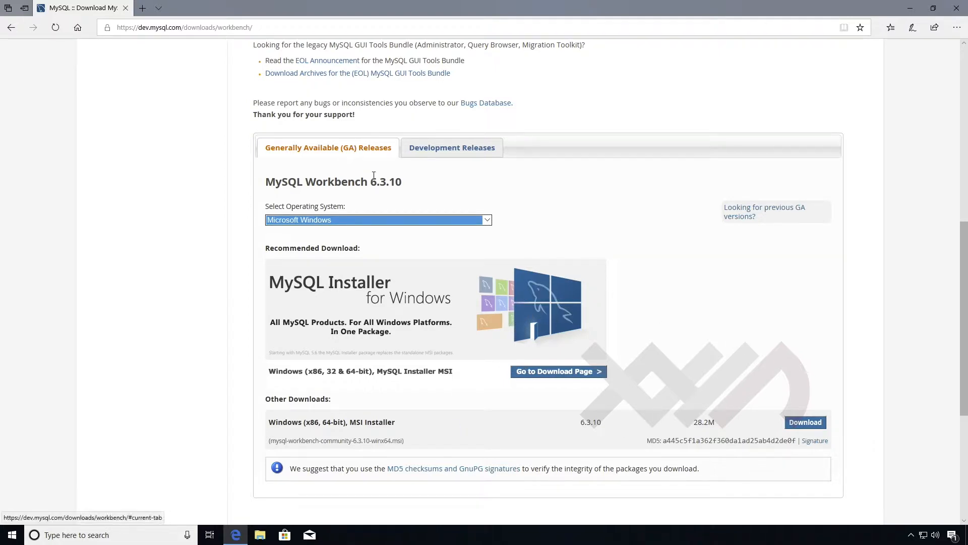
scroll(378, 185, "up", 2)
scroll(379, 185, "down", 2)
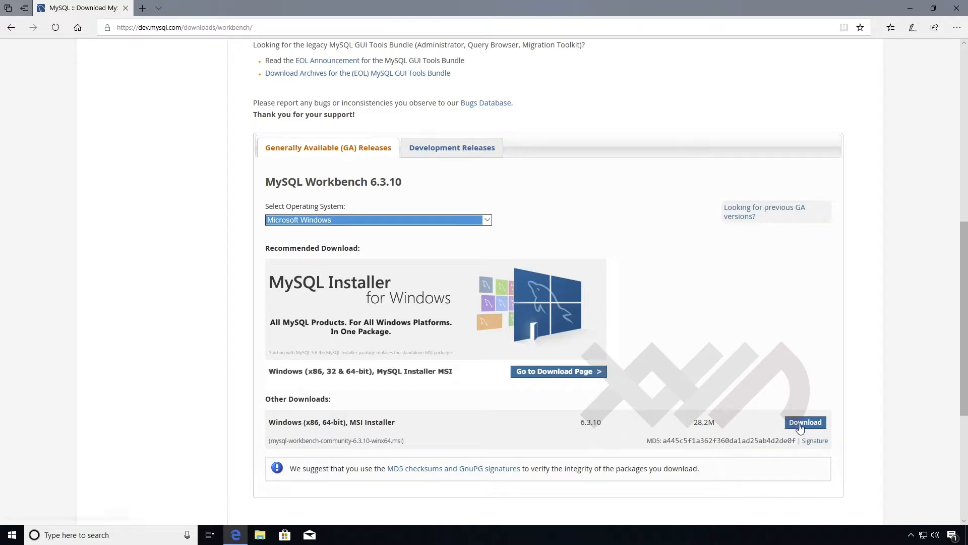
Download the Windows (x86, 64-bit) MSI Installer without logging in or signing up, and save mysql-workbench-community-6.3.10-winx64.msi
left_click(800, 427)
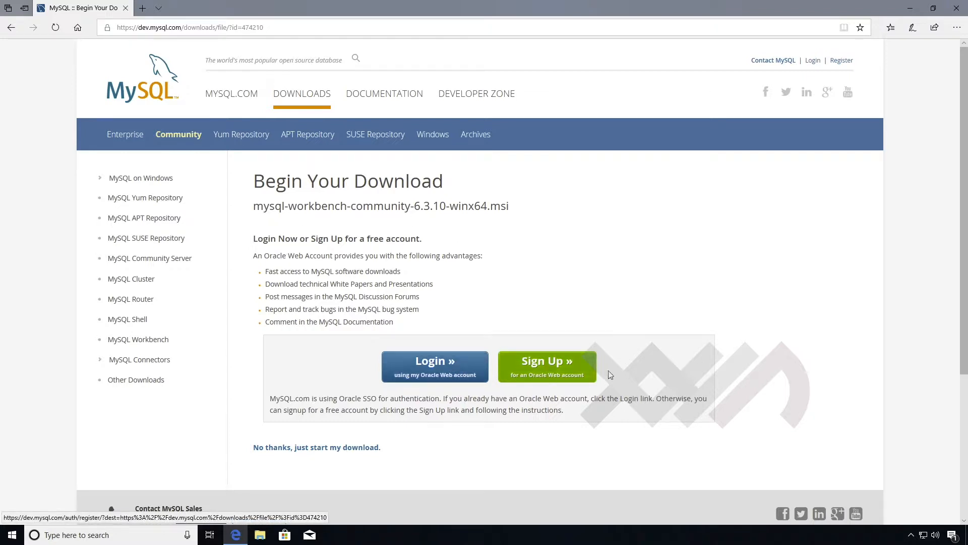
left_click(312, 447)
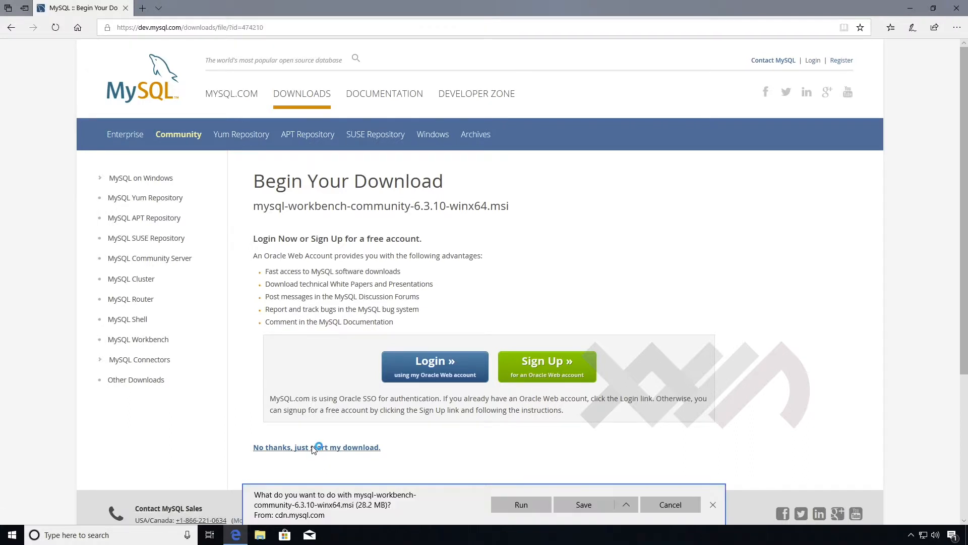
left_click(574, 508)
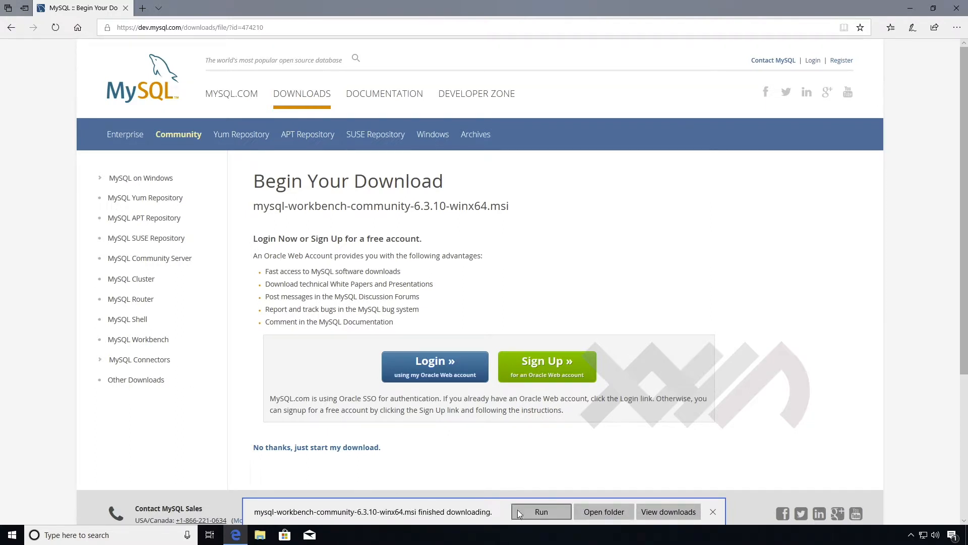
Run the downloaded MySQL Workbench installer and close the browser, leaving the Setup Wizard open
left_click(530, 511)
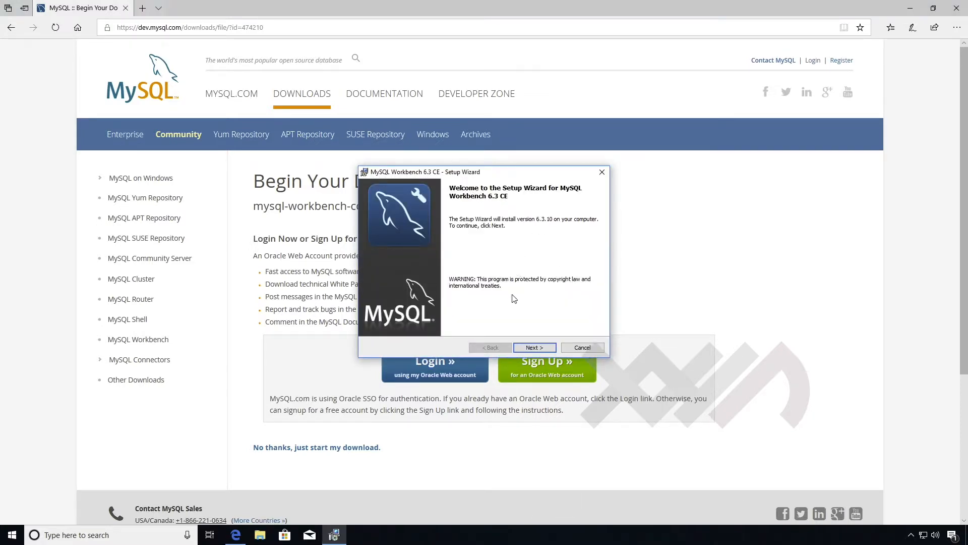
left_click(953, 5)
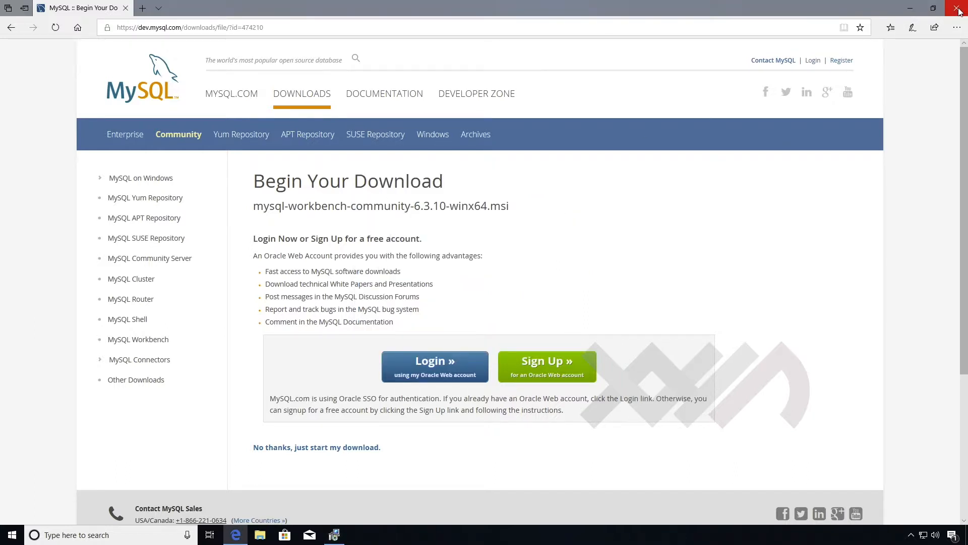
left_click(958, 9)
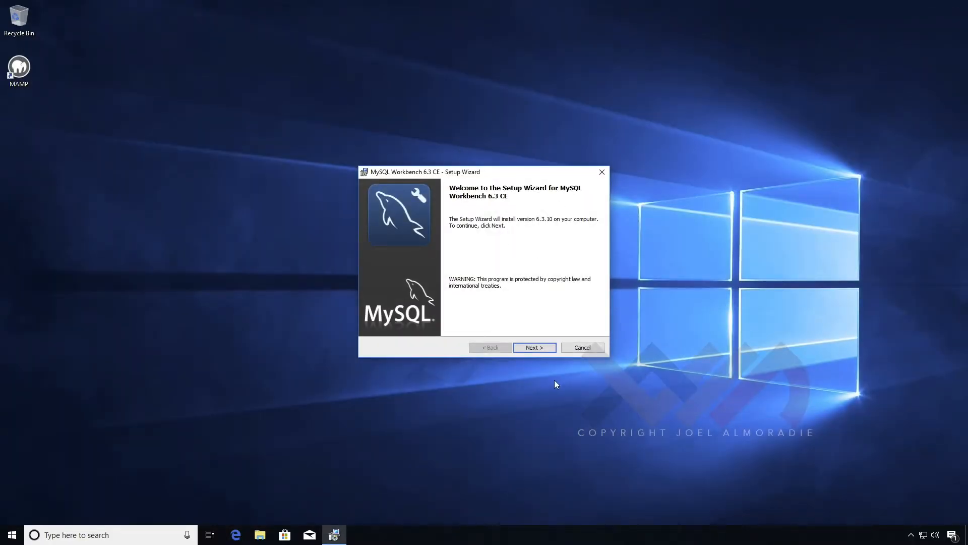
Accept the default destination folder C:\Program Files\MySQL\MySQL Workbench 6.3 CE\ and the Complete setup type in the Setup Wizard
left_click(540, 349)
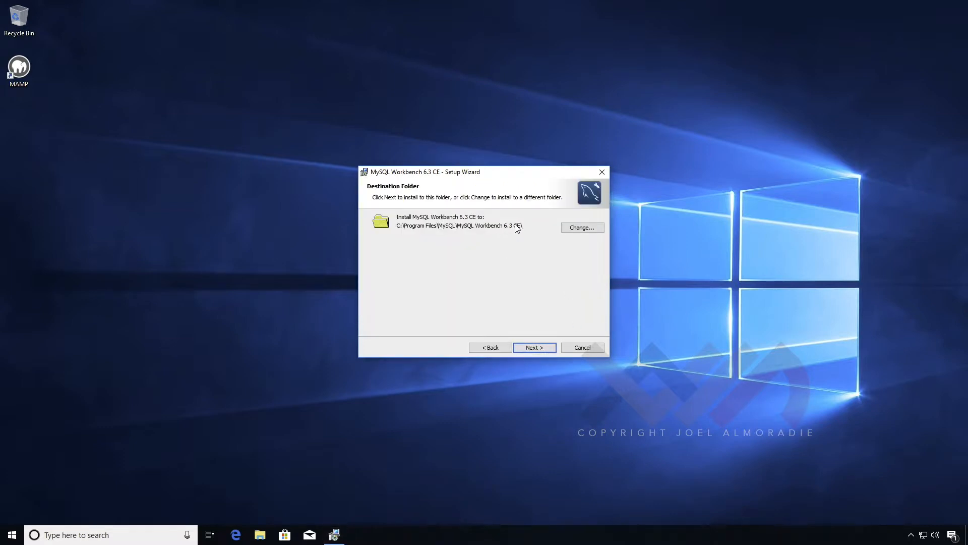
left_click(535, 349)
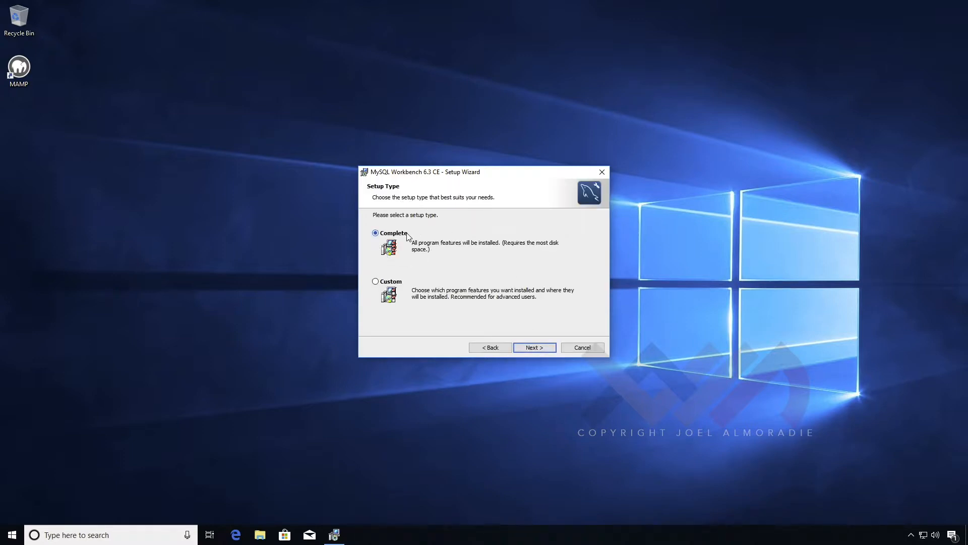
left_click(544, 350)
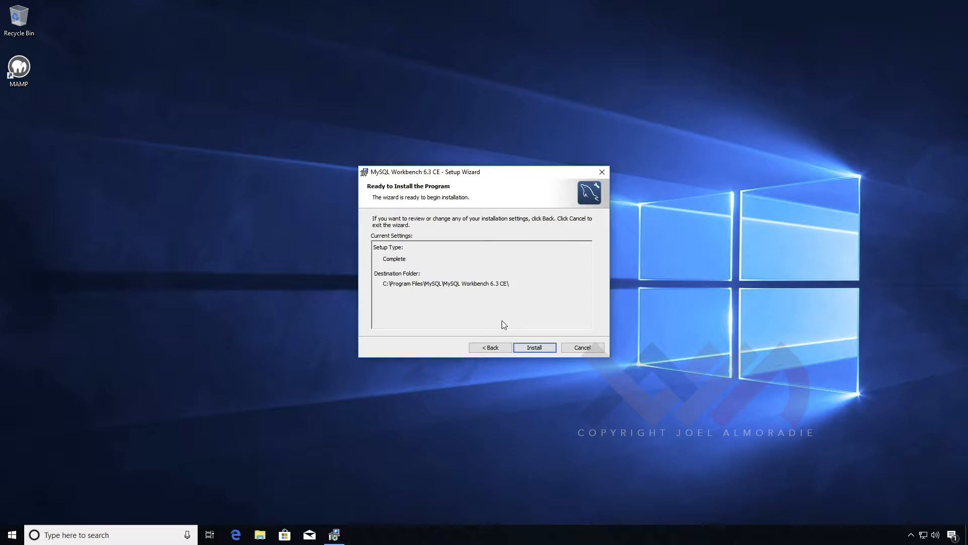
Install MySQL Workbench 6.3 CE, allow the installer to make changes, and finish the Setup Wizard without launching the program
left_click(538, 349)
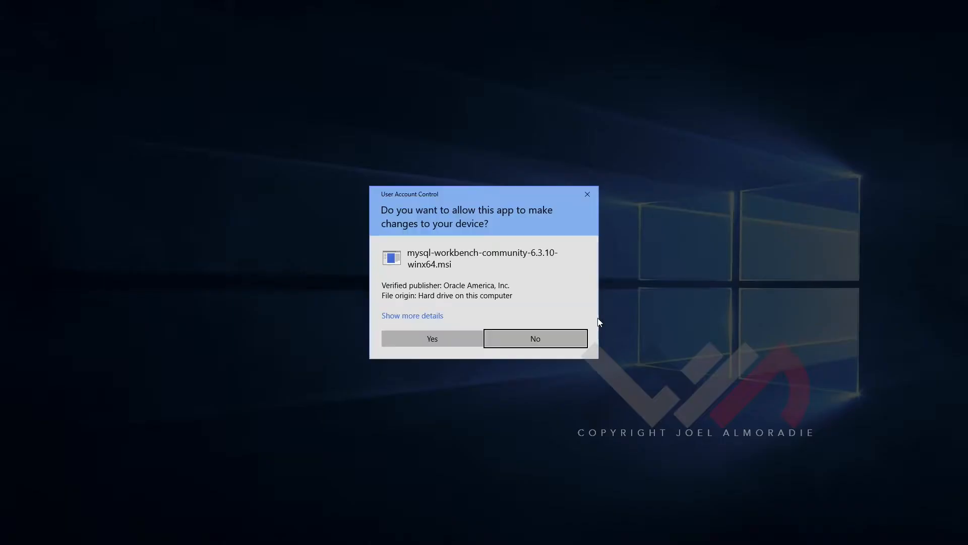
left_click(440, 338)
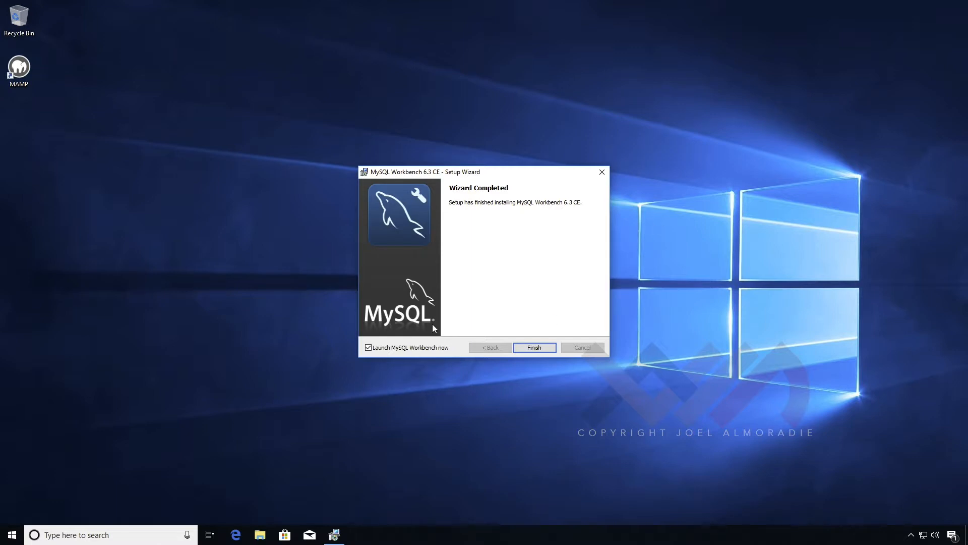
left_click(368, 347)
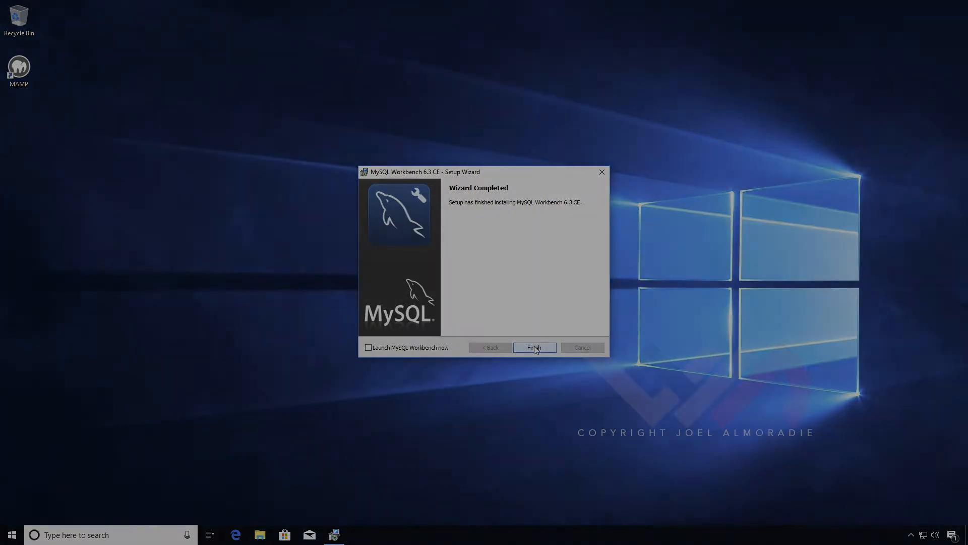
left_click(535, 347)
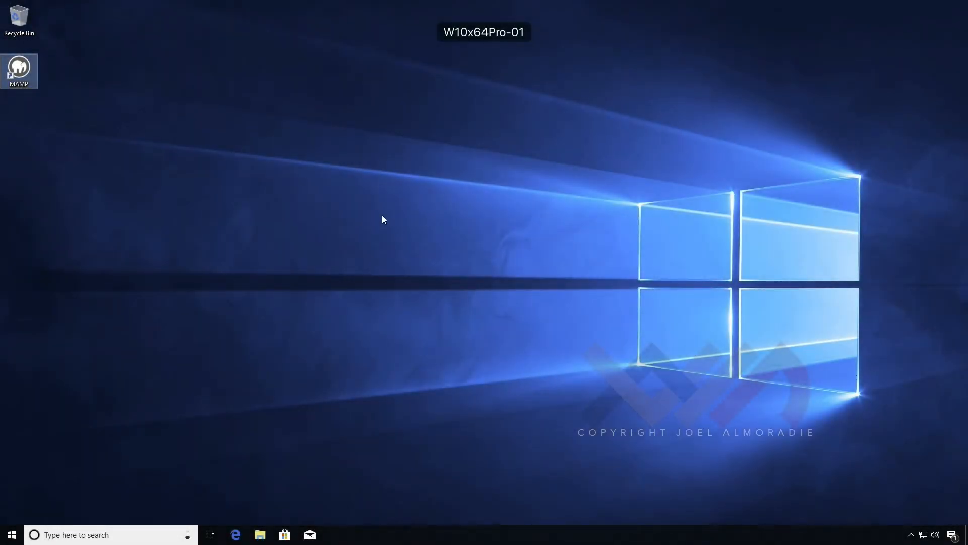
Restart the PC to complete the MySQL Workbench installation
left_click(383, 216)
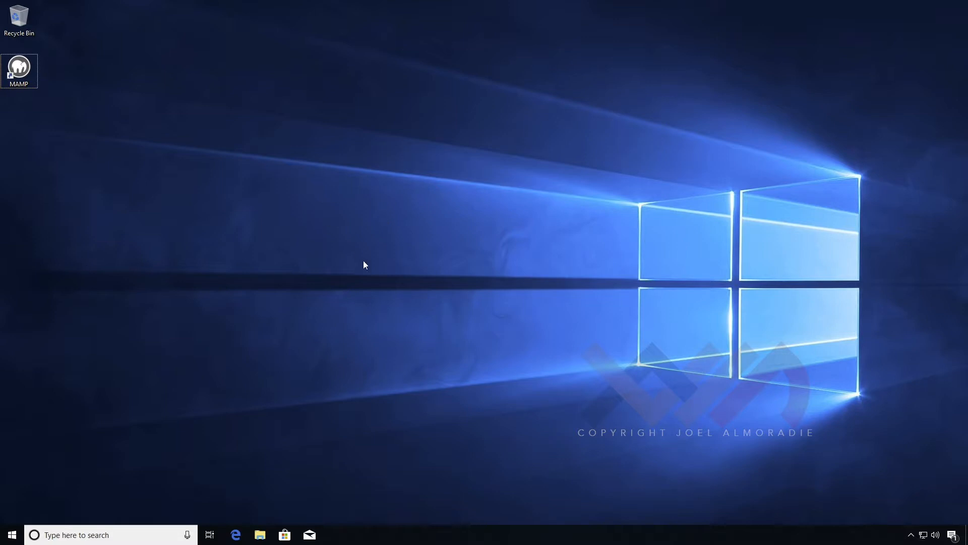
left_click(12, 534)
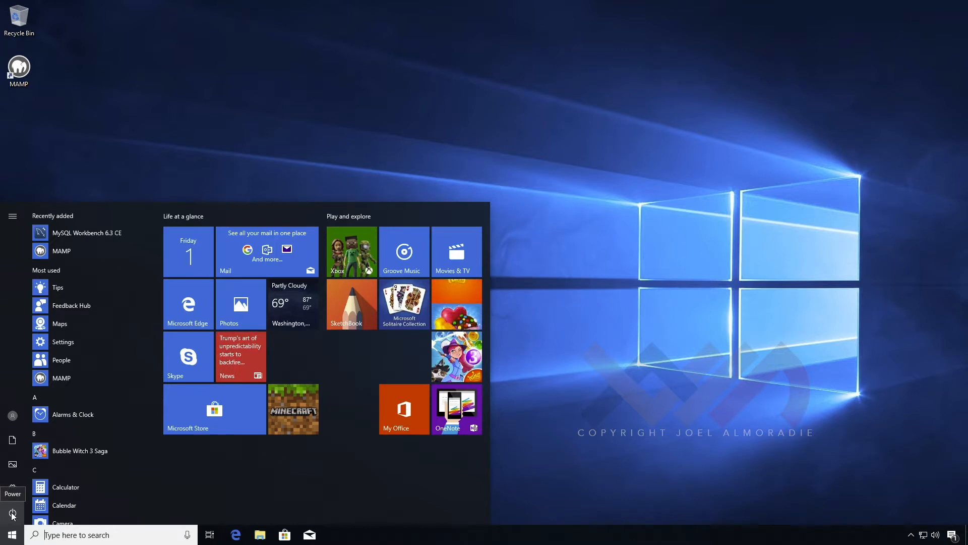
left_click(12, 513)
left_click(25, 483)
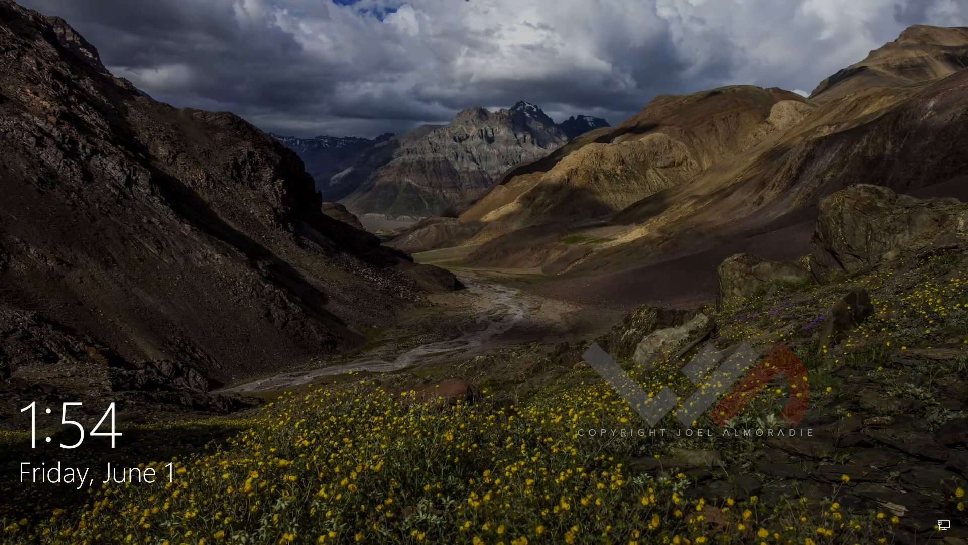
Sign in to Windows from the lock screen with the account password
left_click(580, 275)
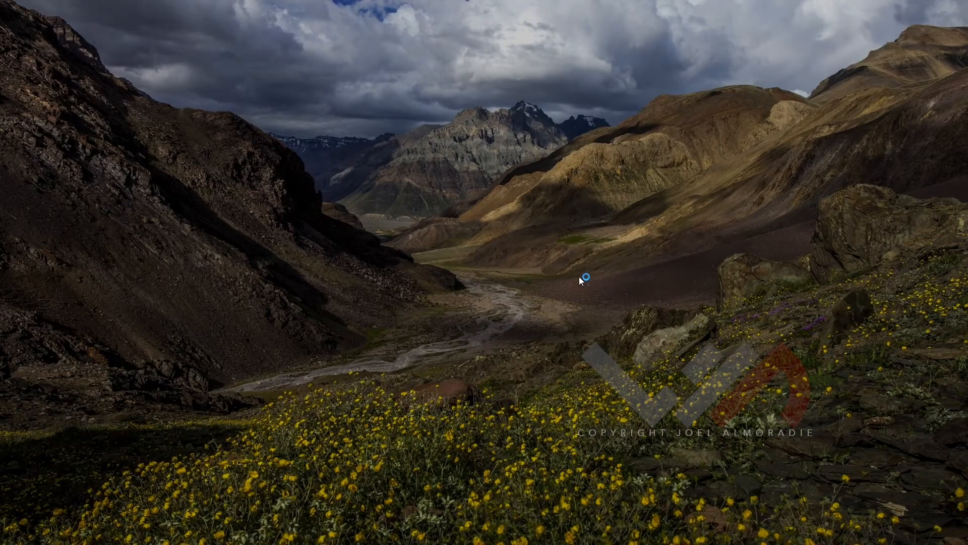
type("•••••••••")
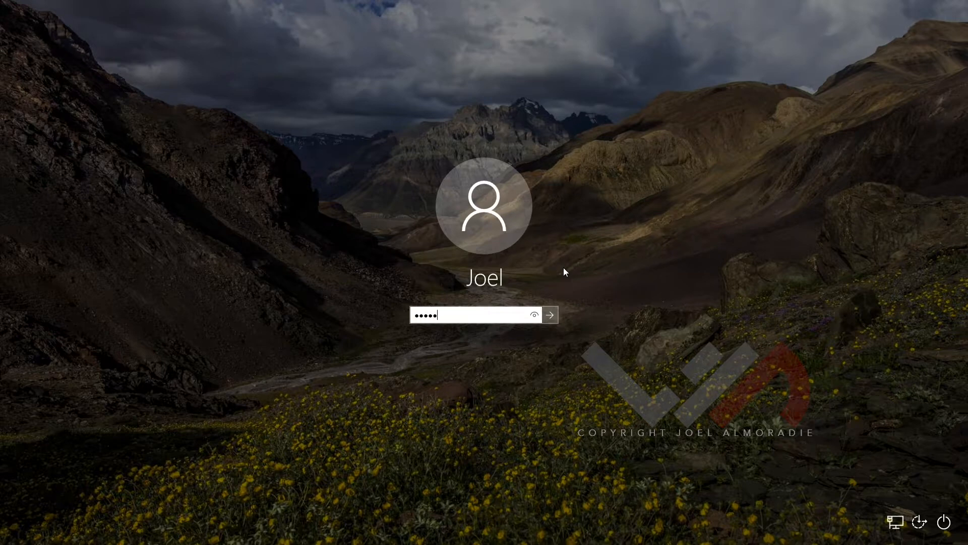
key("Return")
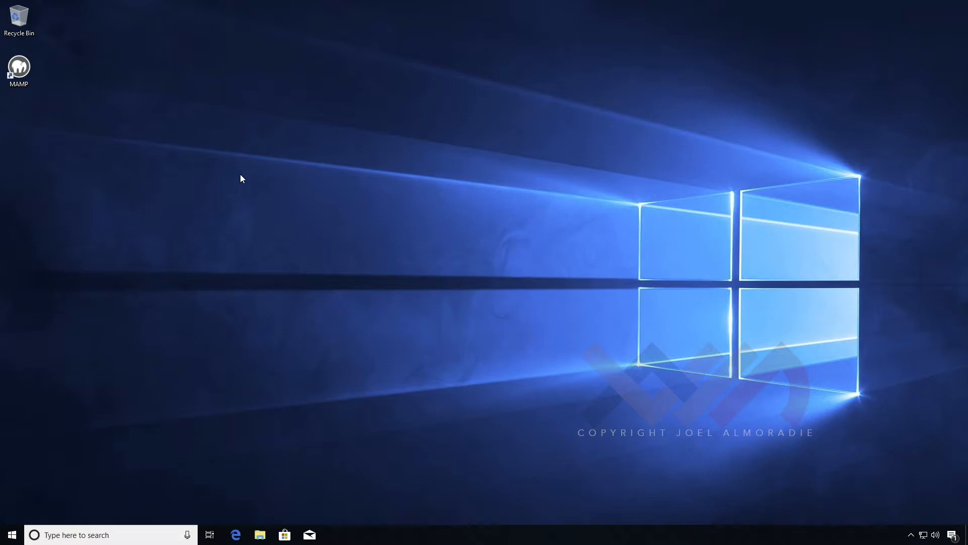
Launch MAMP from its desktop shortcut and try to start the Apache and MySQL servers
double_click(23, 74)
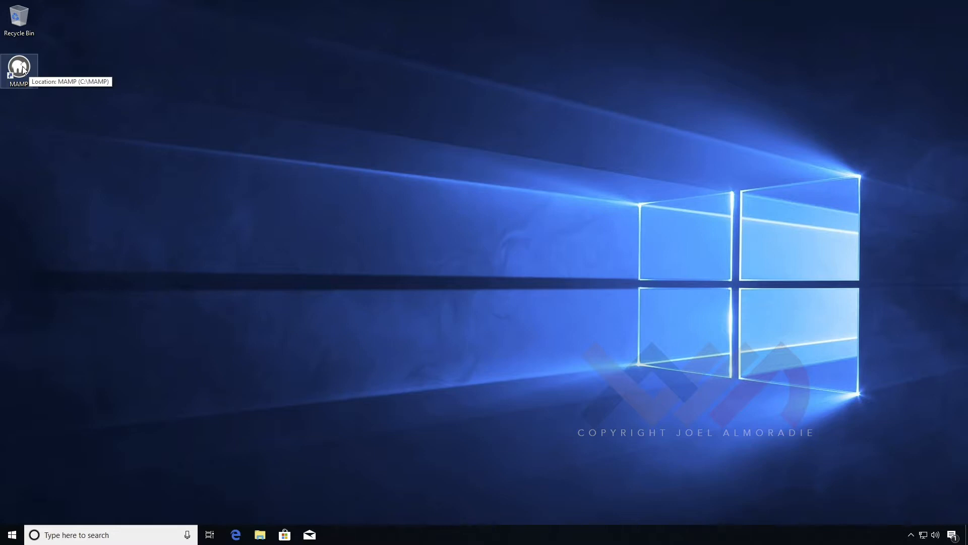
double_click(23, 69)
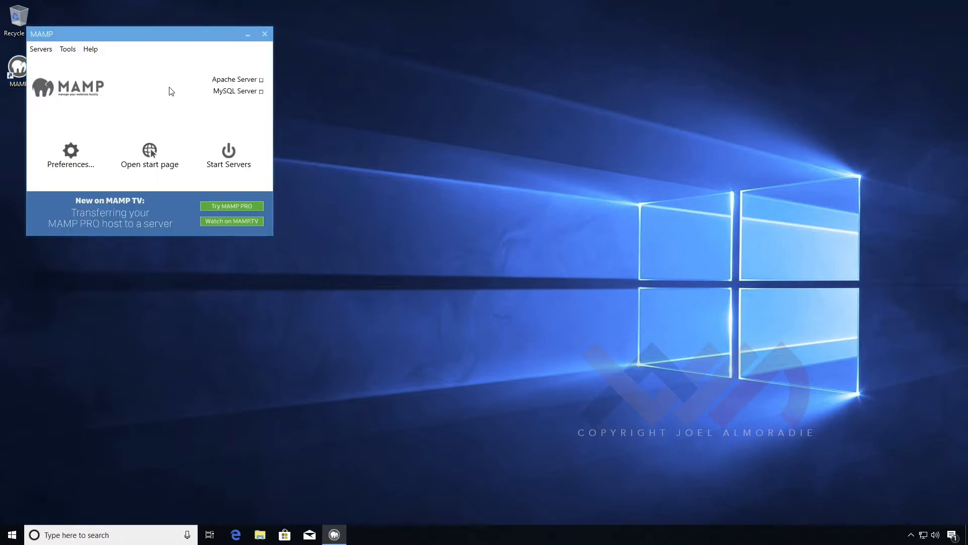
left_click_drag(155, 35, 228, 51)
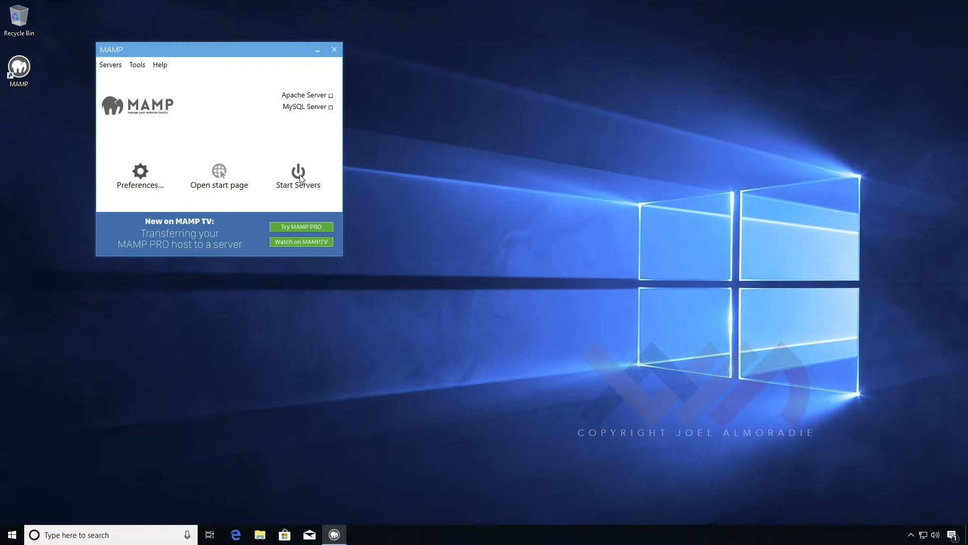
left_click(116, 66)
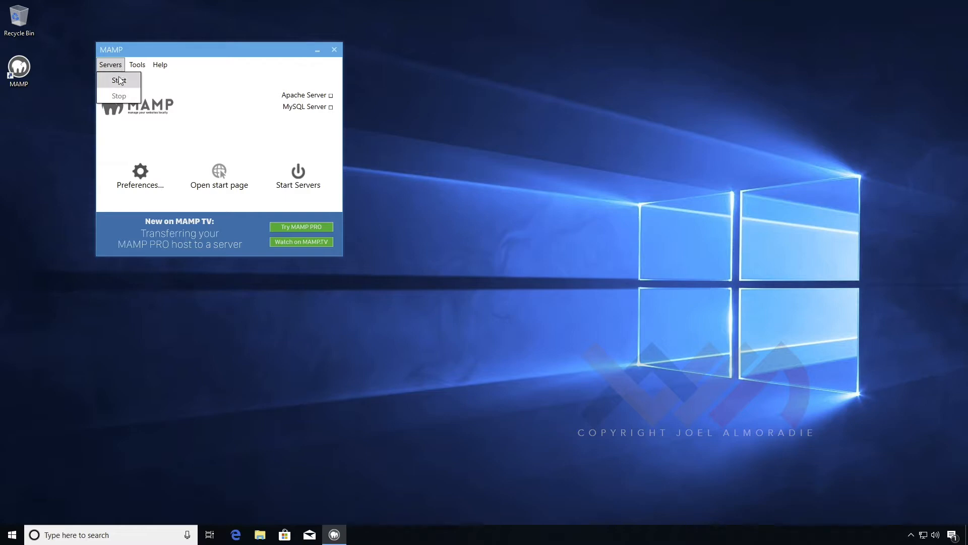
left_click(120, 82)
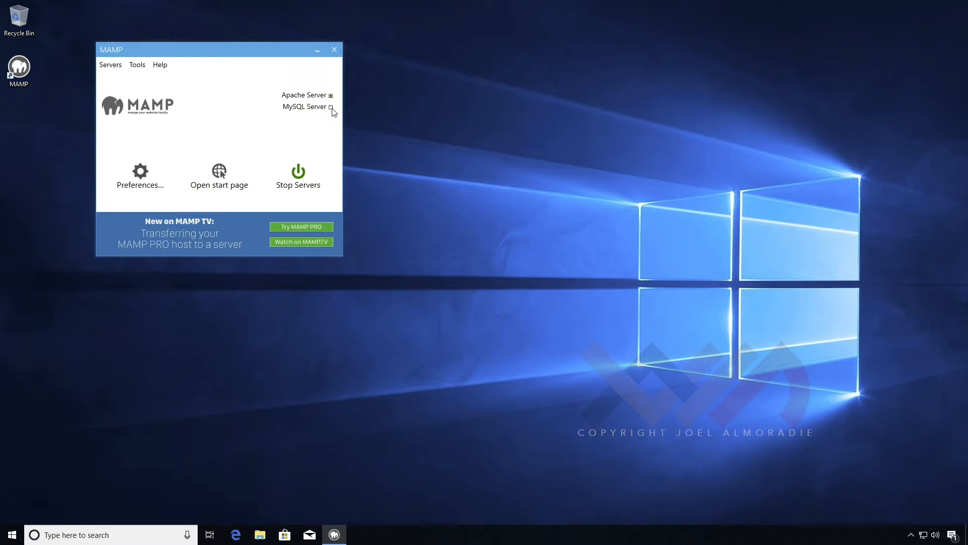
Stop the MAMP servers, close MAMP, and relaunch it with the Apache and MySQL servers running
left_click(301, 178)
left_click(335, 52)
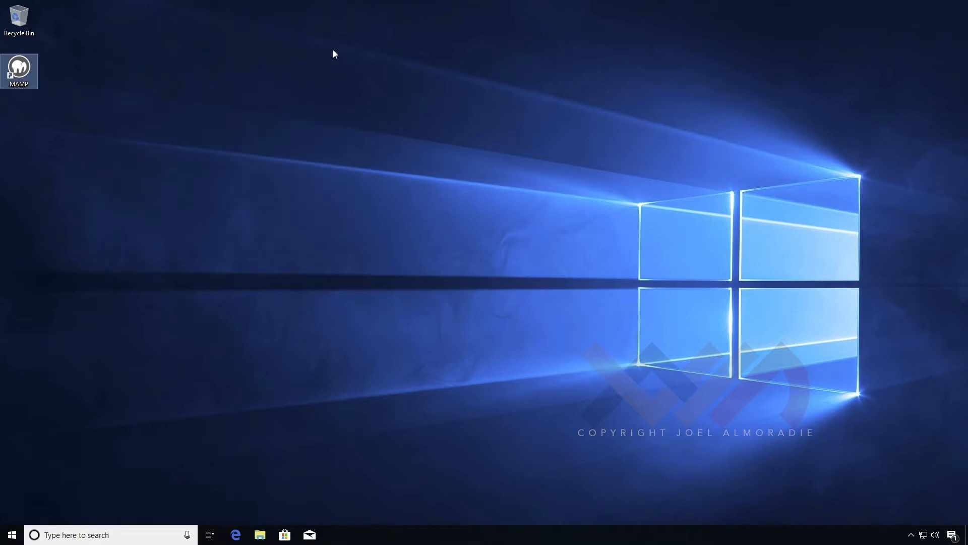
double_click(19, 69)
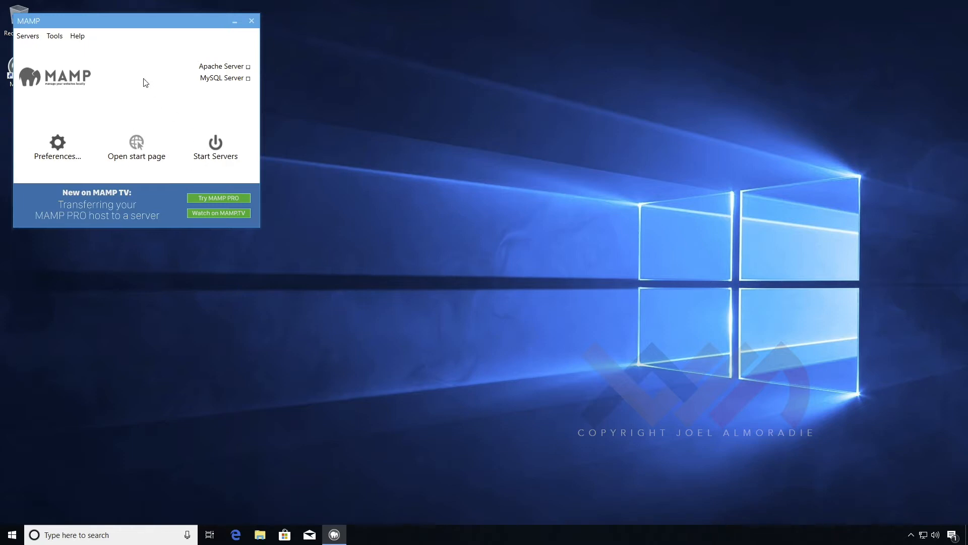
left_click_drag(115, 20, 167, 30)
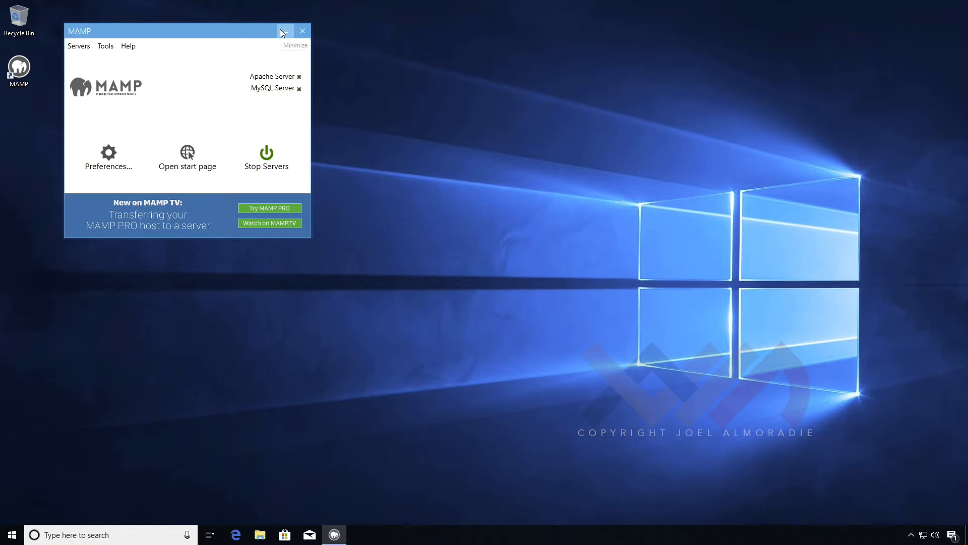
Try to launch MySQL Workbench 6.3 CE from the recently added apps
left_click(14, 536)
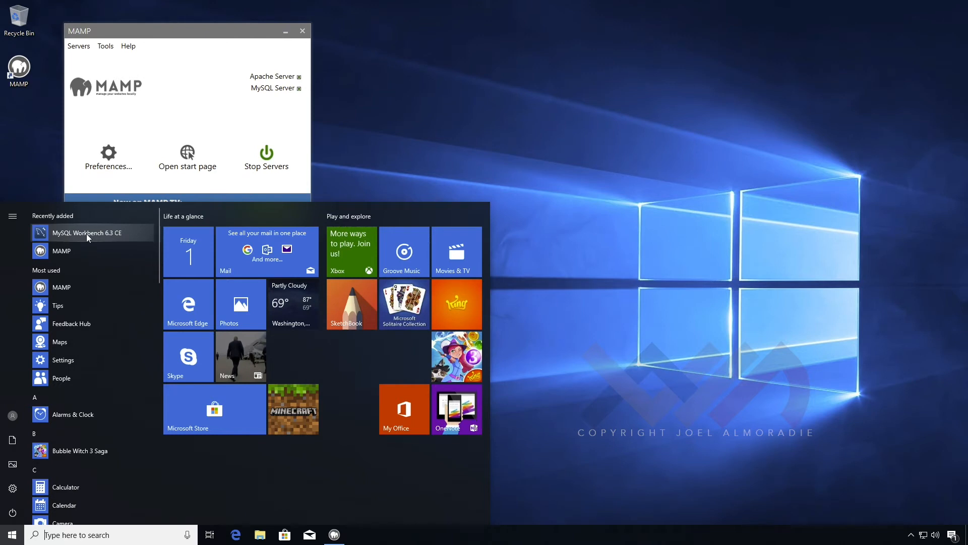
left_click(87, 233)
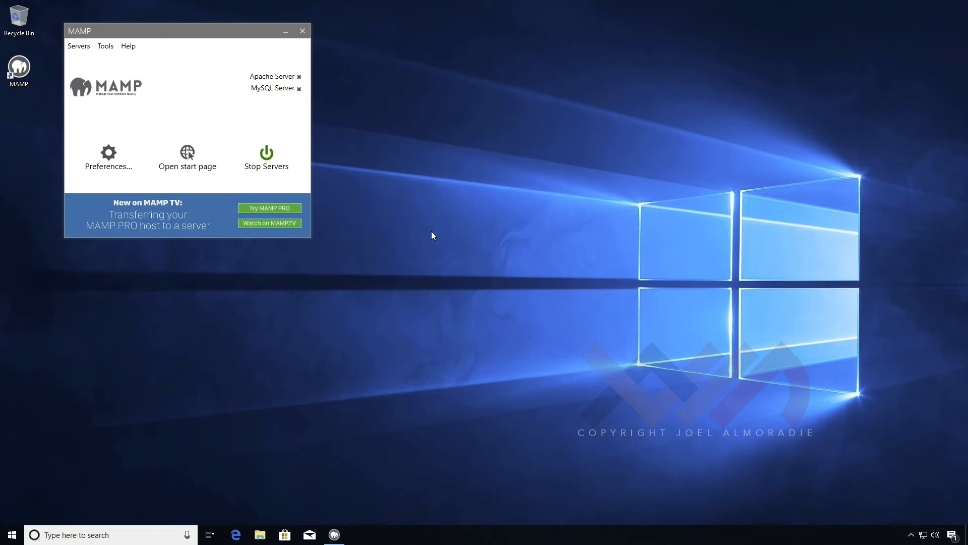
left_click_drag(156, 31, 124, 22)
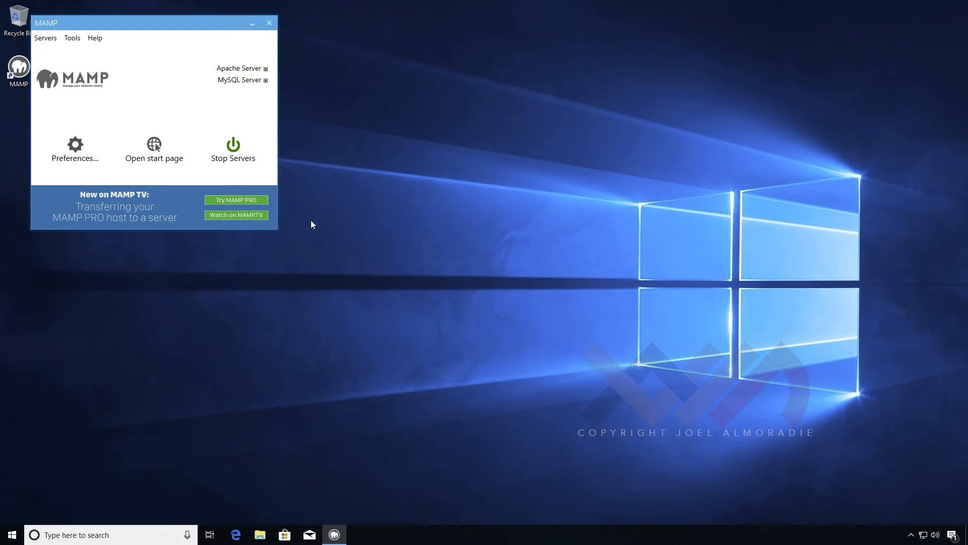
left_click(911, 536)
left_click(913, 535)
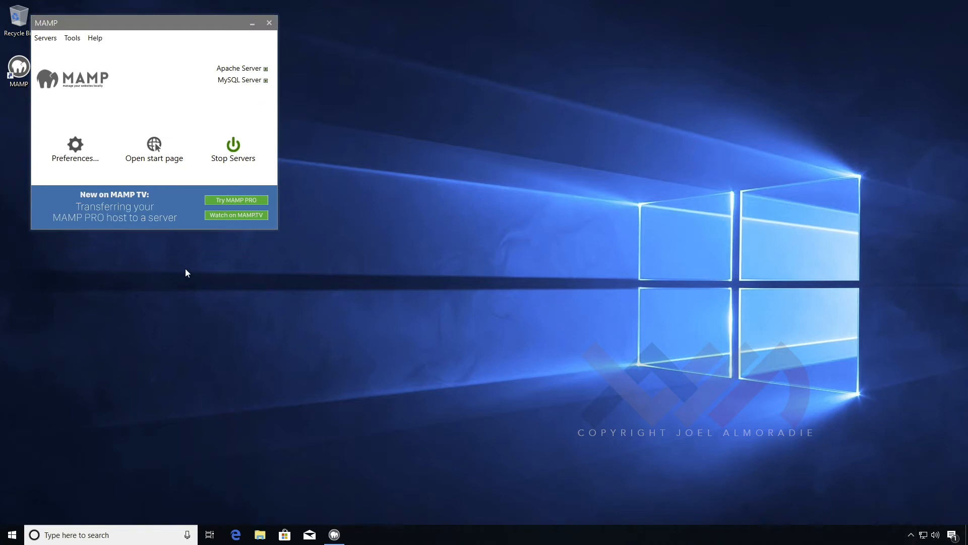
left_click(11, 534)
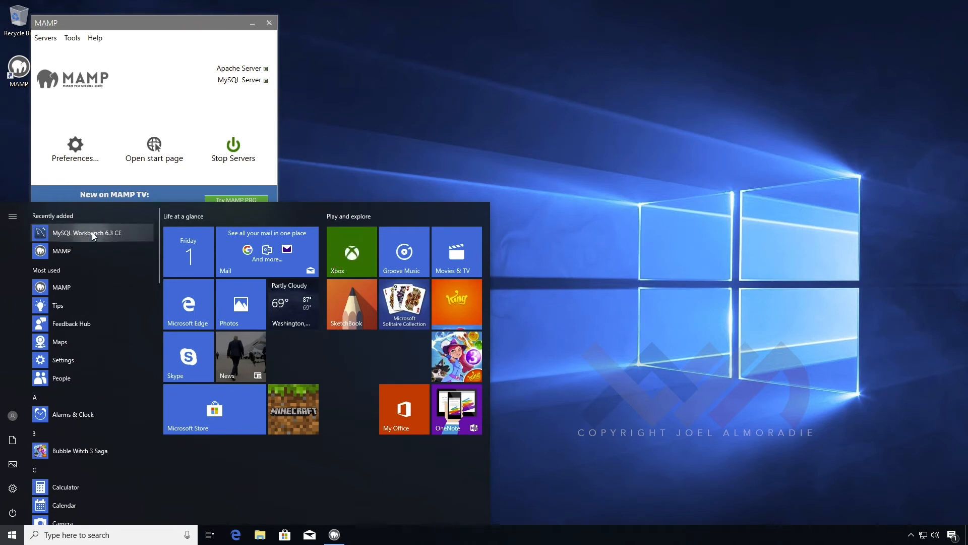
left_click(92, 232)
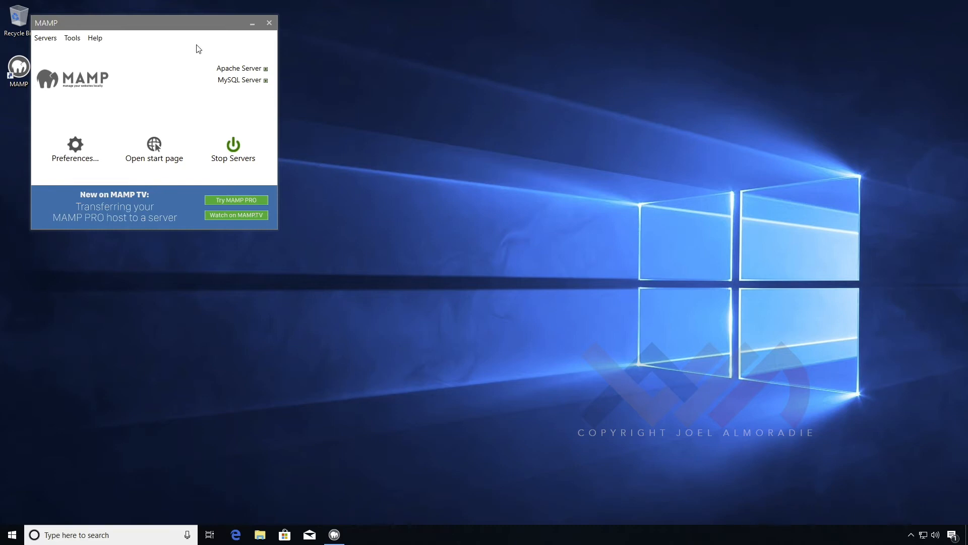
left_click_drag(180, 29, 175, 29)
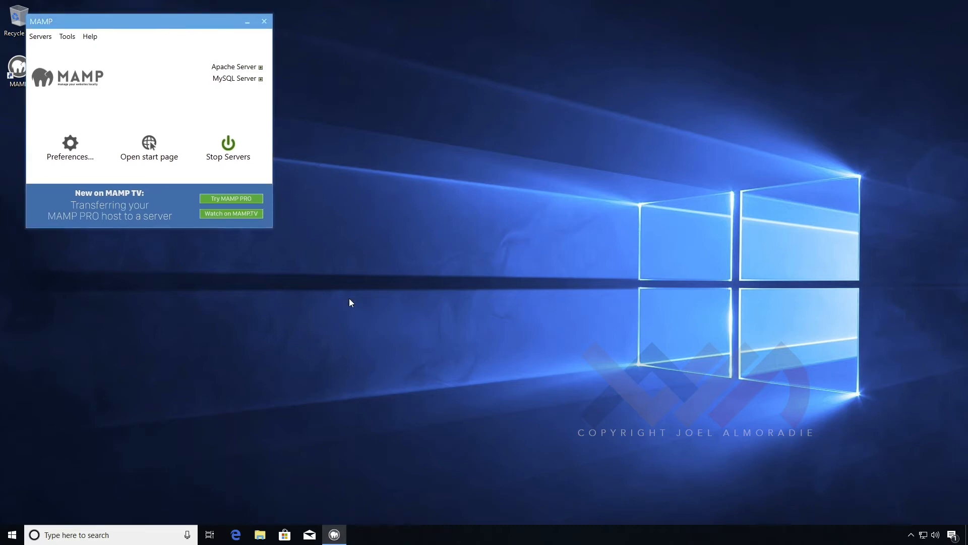
Launch MySQL Workbench 6.3 CE from the MySQL folder in the list of all apps
left_click(12, 534)
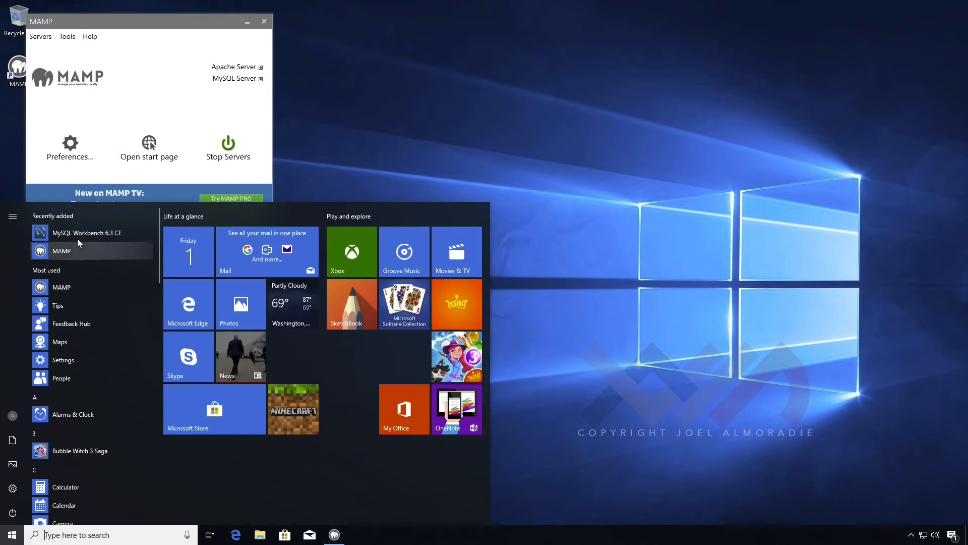
scroll(86, 376, "down", 10)
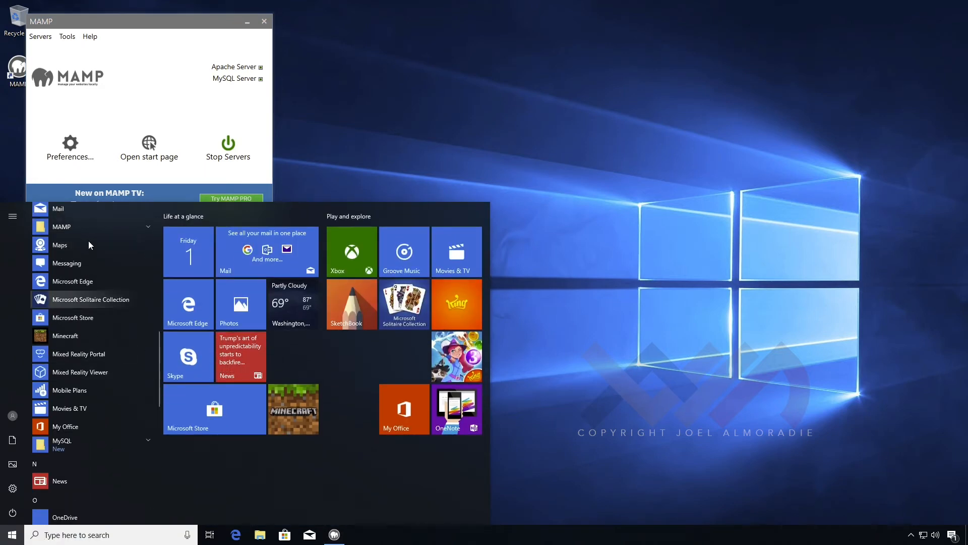
left_click(137, 446)
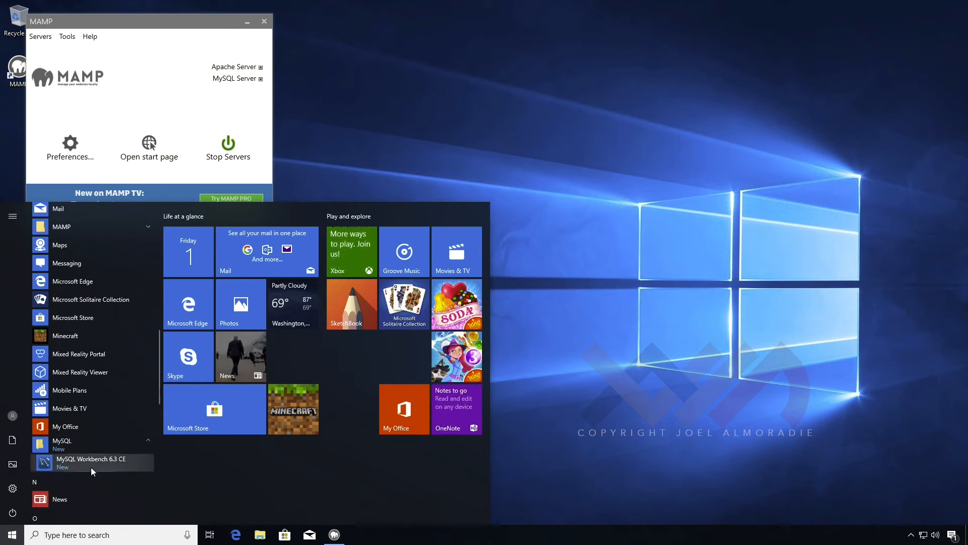
scroll(97, 374, "up", 15)
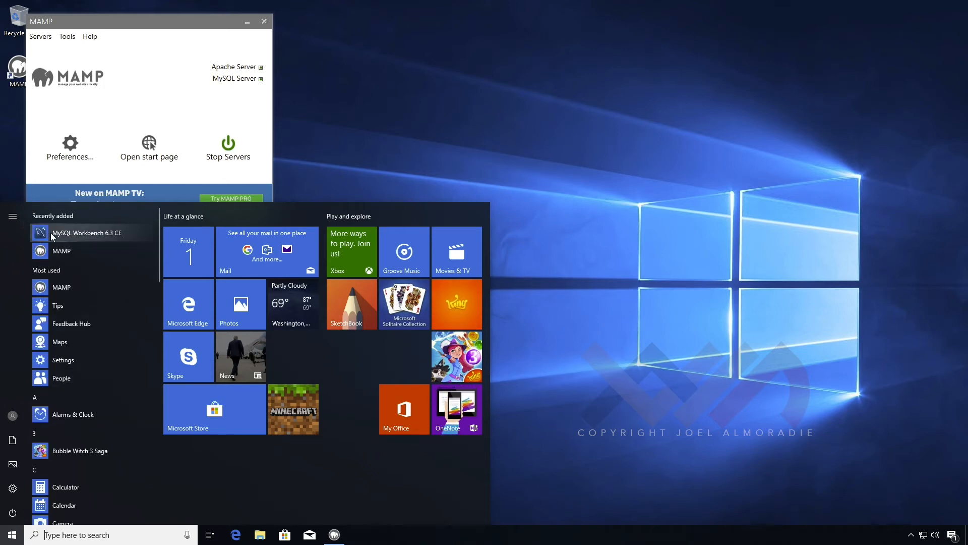
scroll(94, 371, "down", 10)
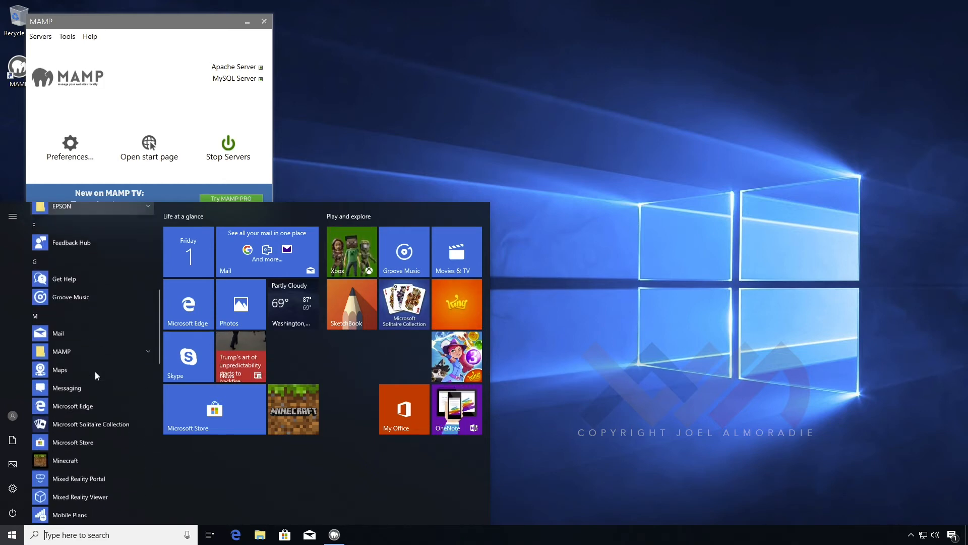
scroll(95, 371, "down", 3)
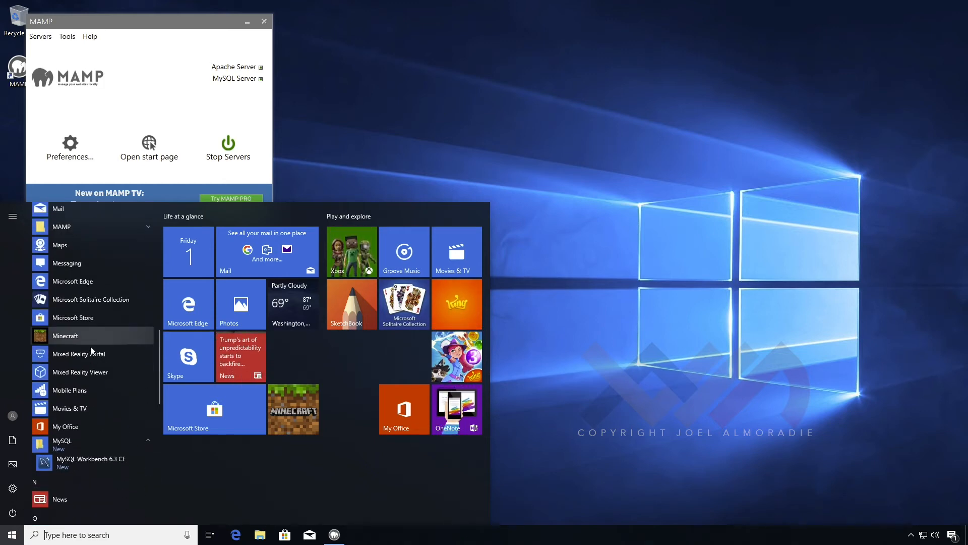
left_click(70, 446)
left_click(74, 458)
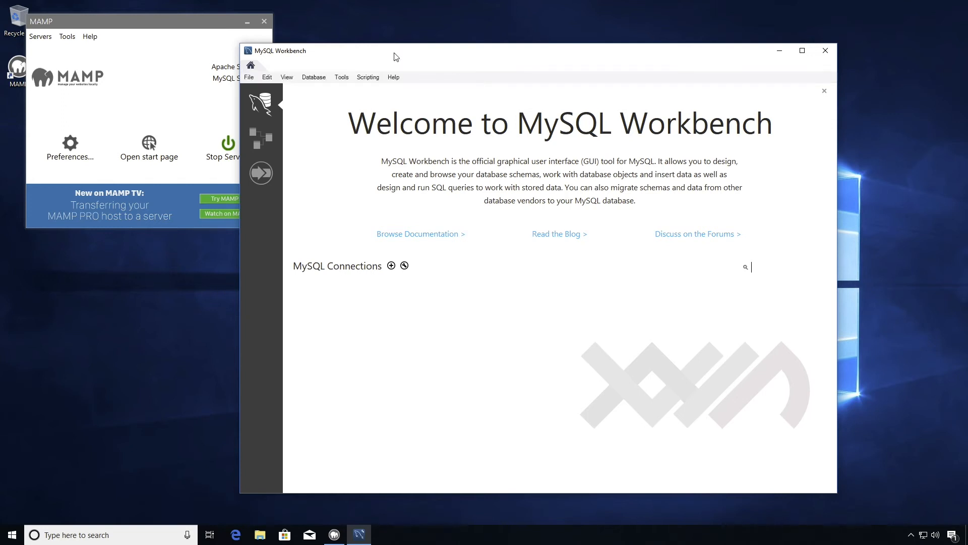
Move the MySQL Workbench window closer to MAMP, check the MySQL server status in MAMP, and return to Workbench
left_click_drag(396, 56, 352, 57)
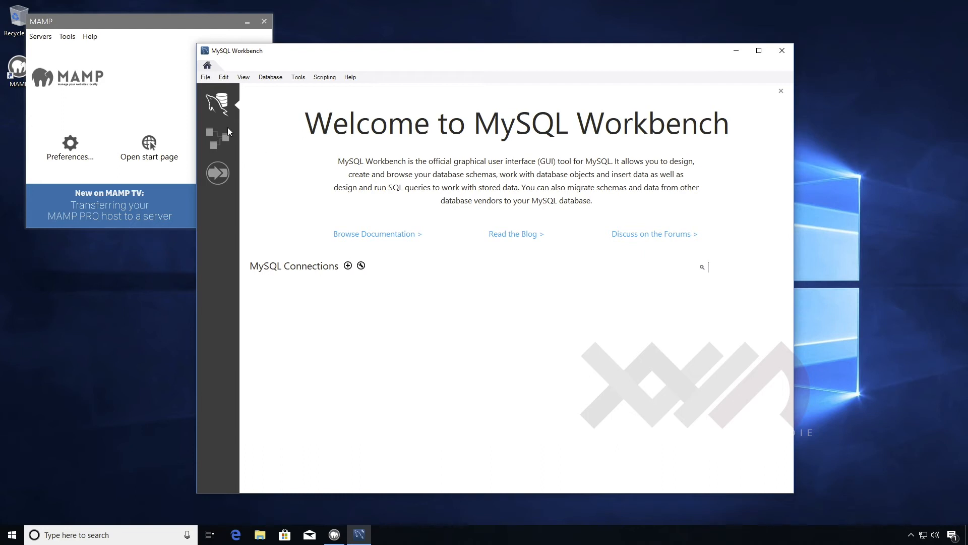
left_click(147, 86)
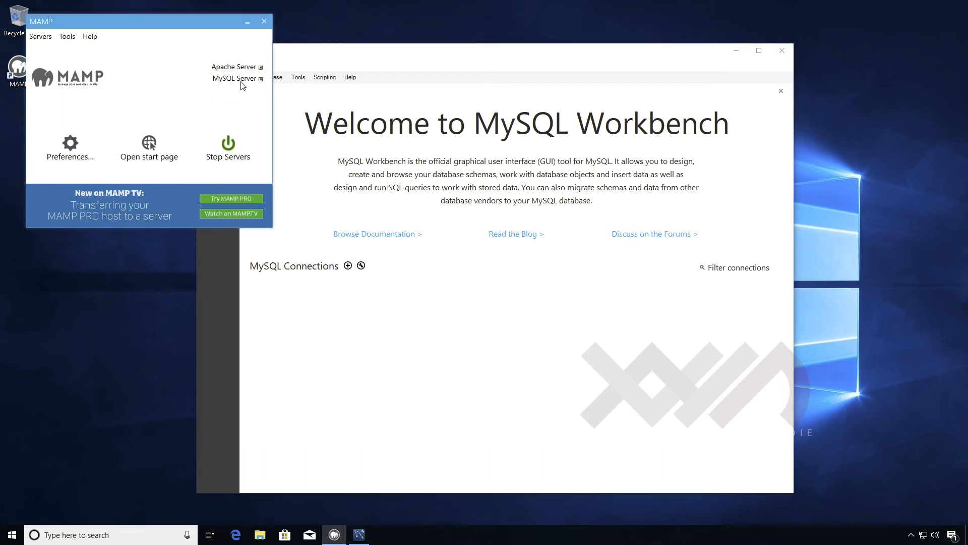
left_click(363, 302)
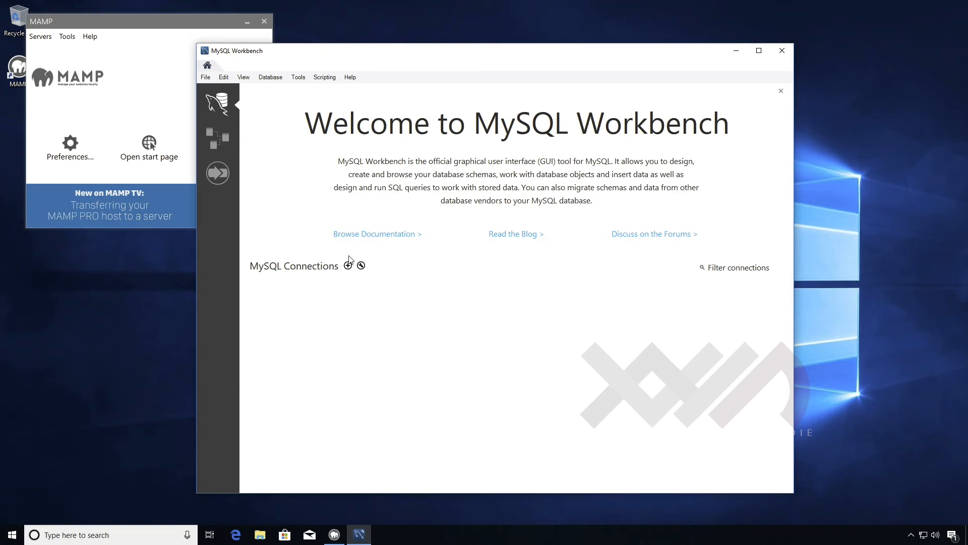
Start a new MySQL connection named "MAMP MySQL" with localhost as the hostname
left_click(348, 267)
left_click(388, 171)
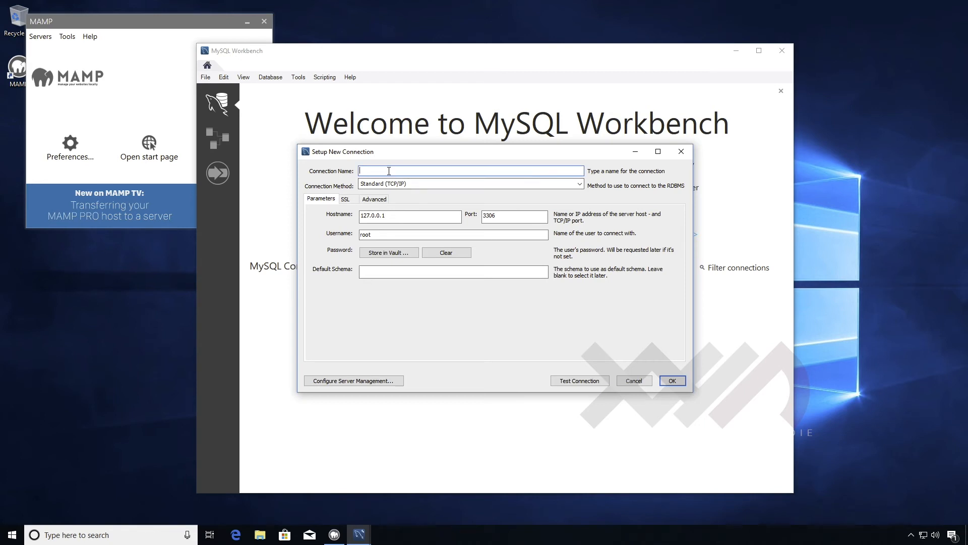
type("MAMP MySQL")
double_click(418, 215)
type("localhost")
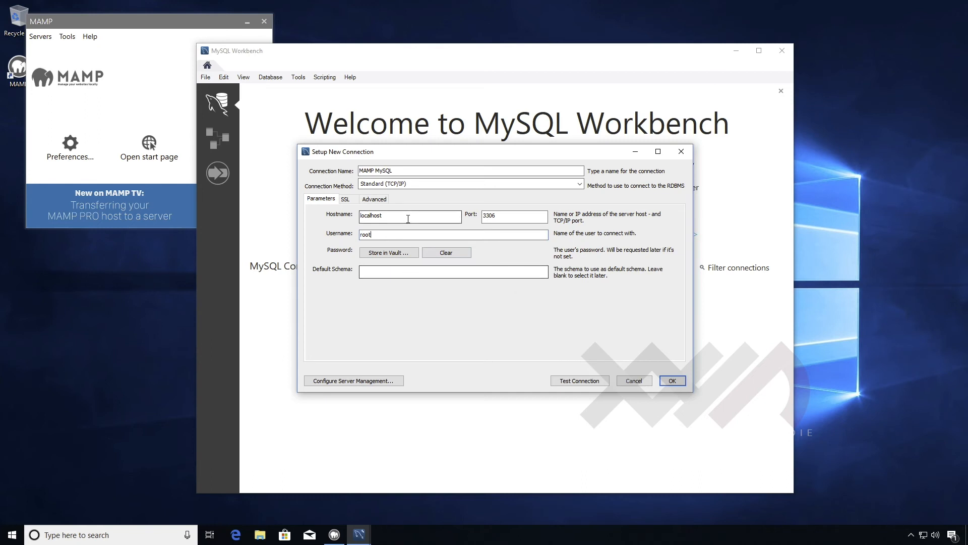
Review the SSL and advanced settings of the new connection and return to its basic parameters
left_click(350, 199)
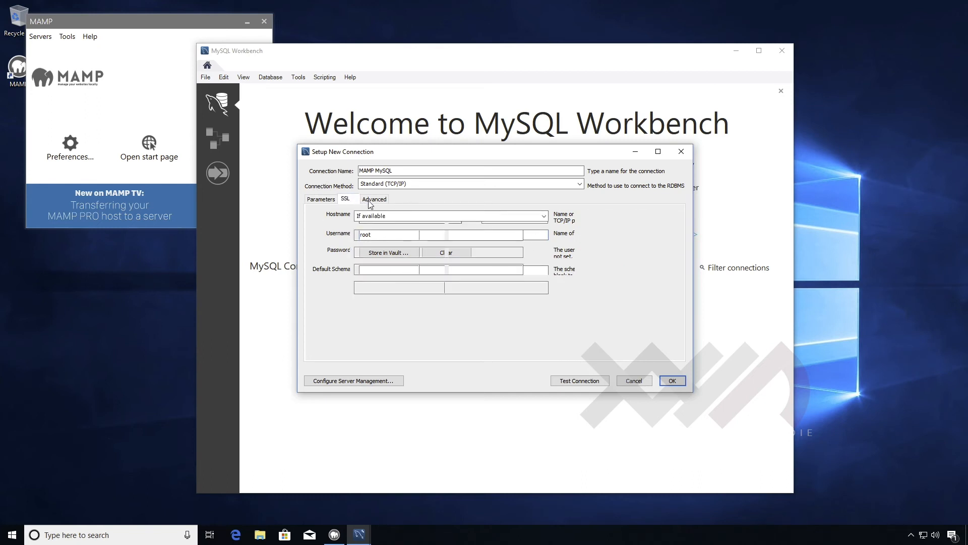
left_click(375, 200)
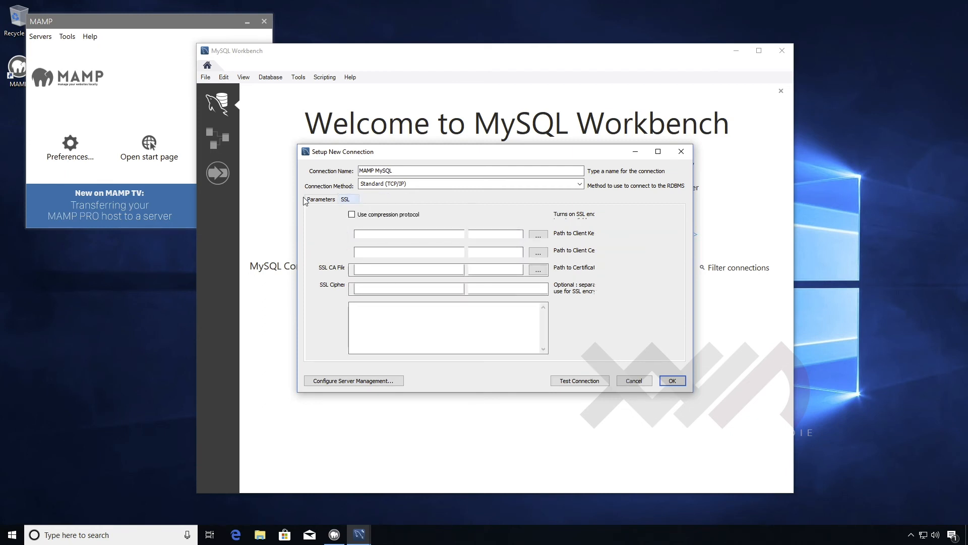
left_click(321, 199)
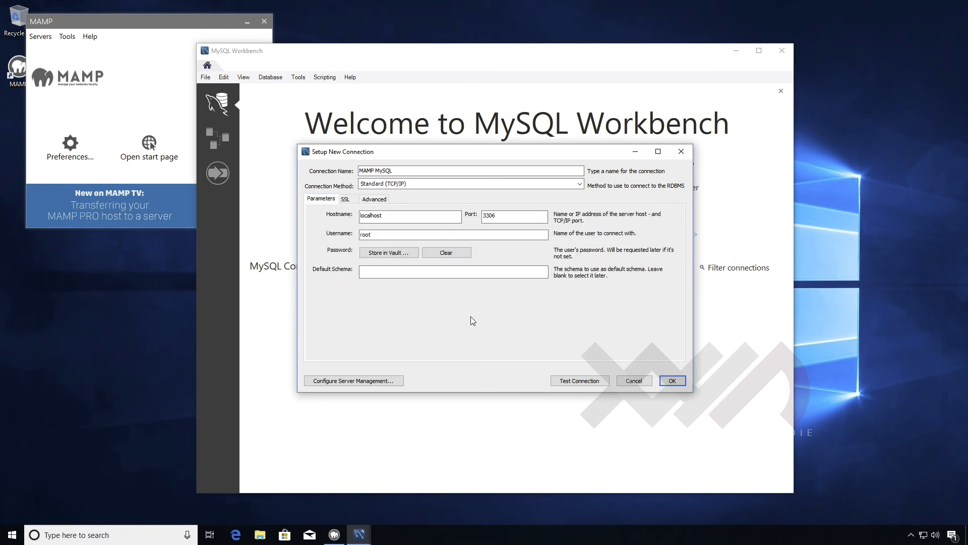
Test the MAMP MySQL connection by entering the root account's password, and save the connection
left_click(579, 382)
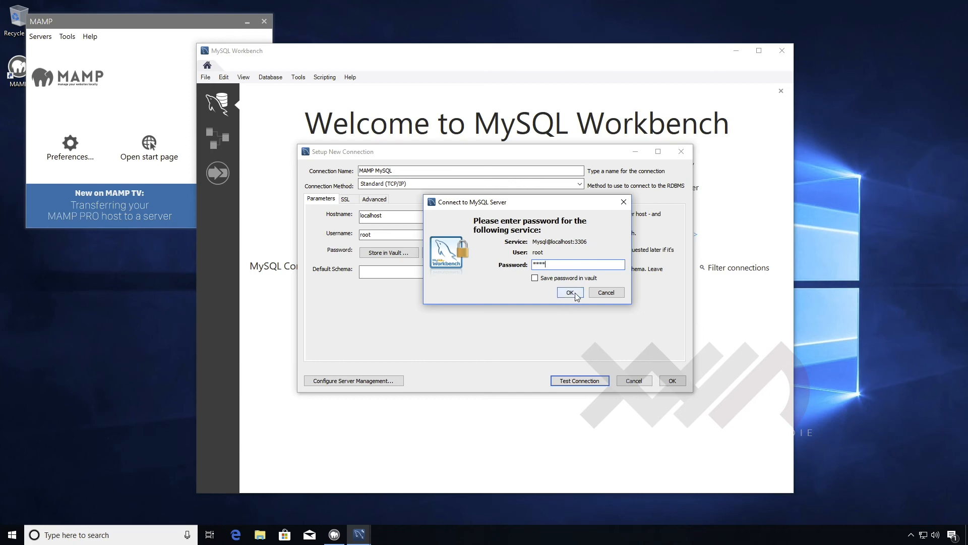
left_click(142, 97)
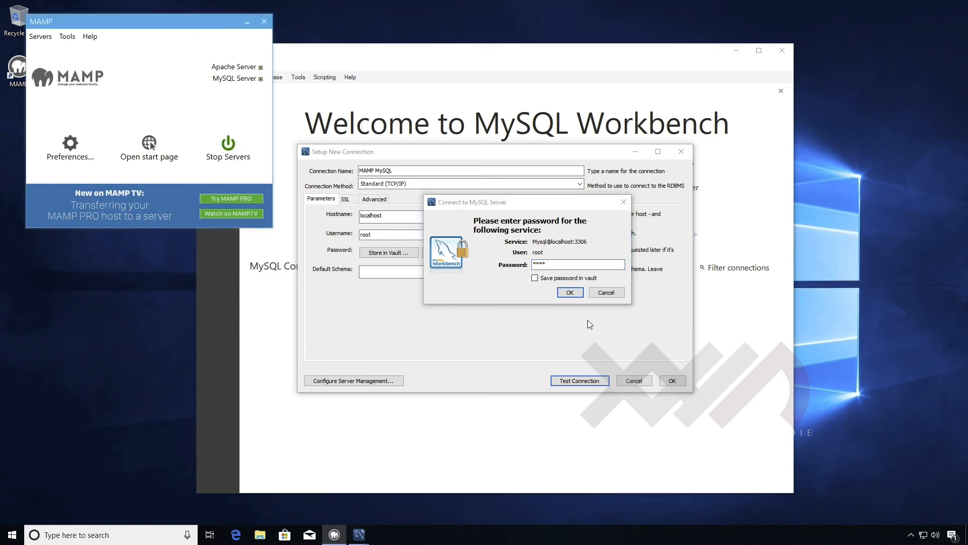
left_click(569, 292)
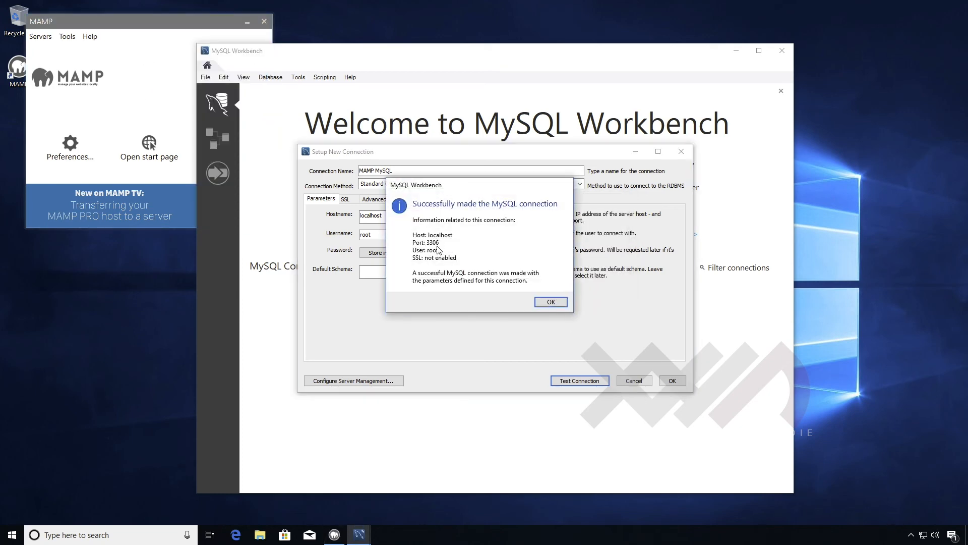
left_click(551, 303)
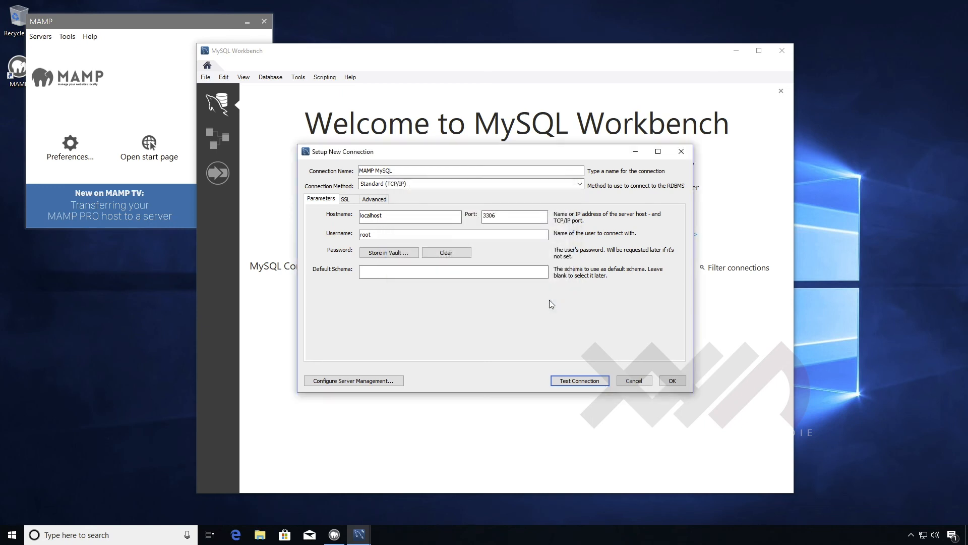
left_click(674, 381)
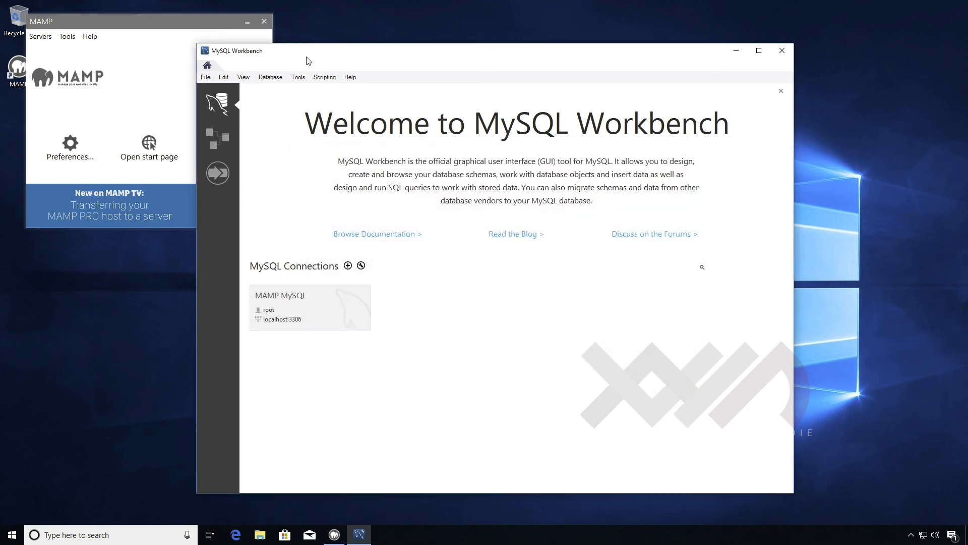
Move the Workbench window slightly higher and open the saved MAMP MySQL connection
left_click_drag(308, 61, 297, 34)
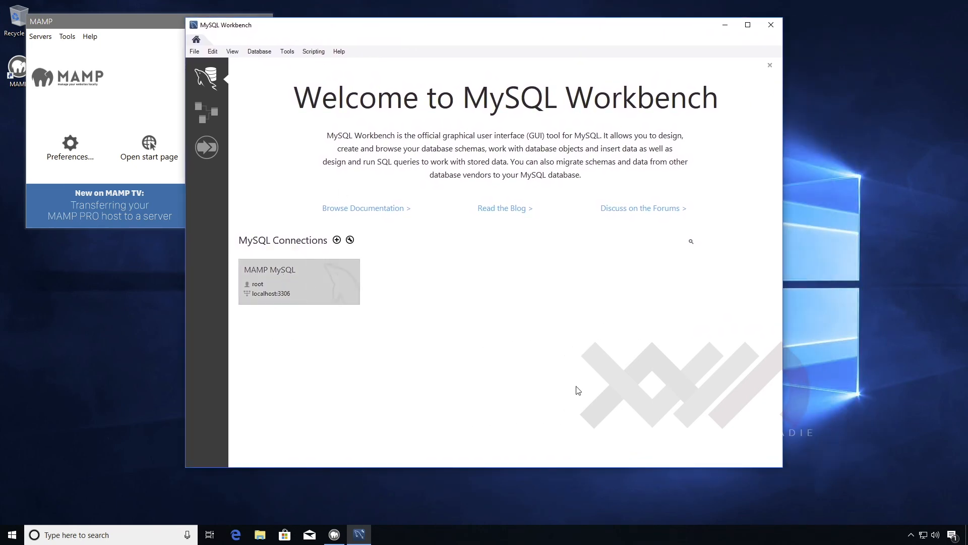
left_click(298, 254)
left_click(297, 289)
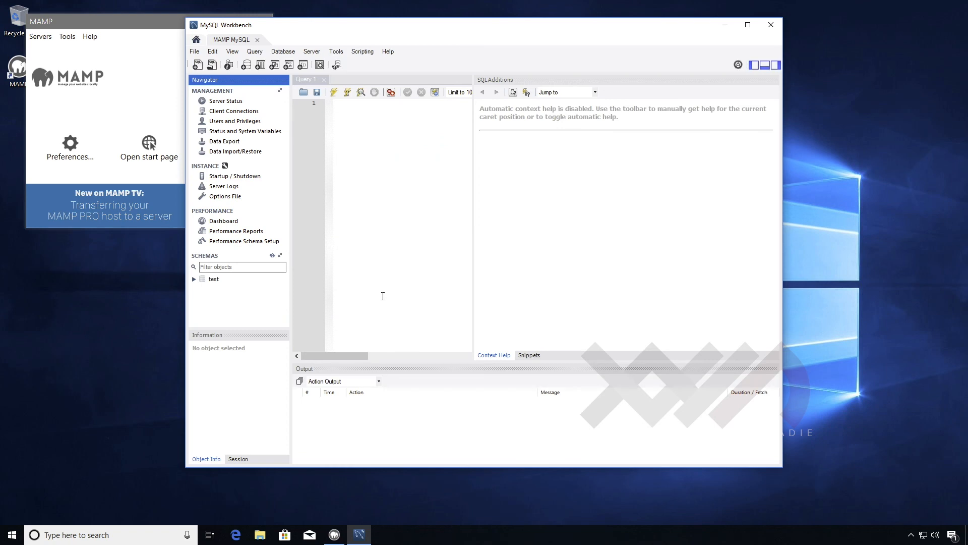
Maximize the Workbench window to examine the server status page of MAMP MySQL, and close that page
double_click(518, 26)
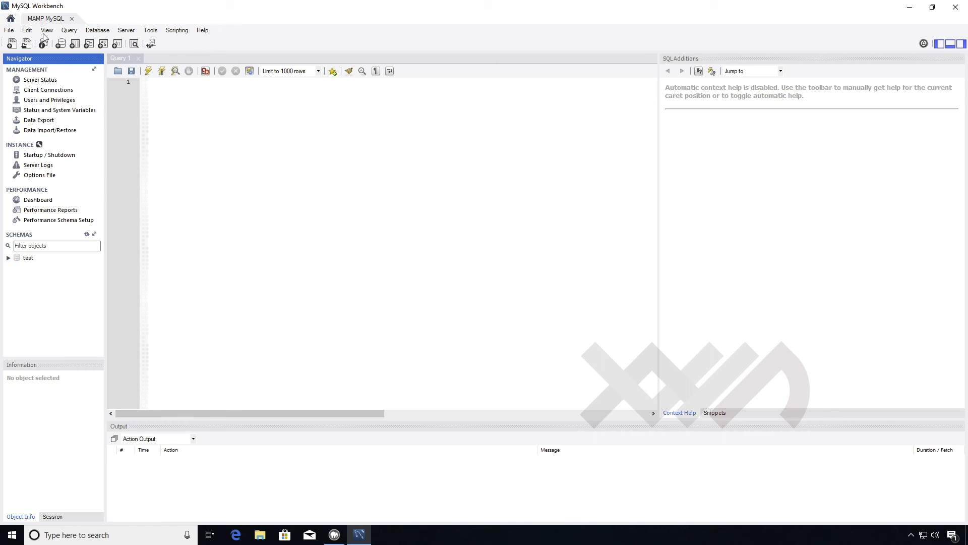
left_click(51, 82)
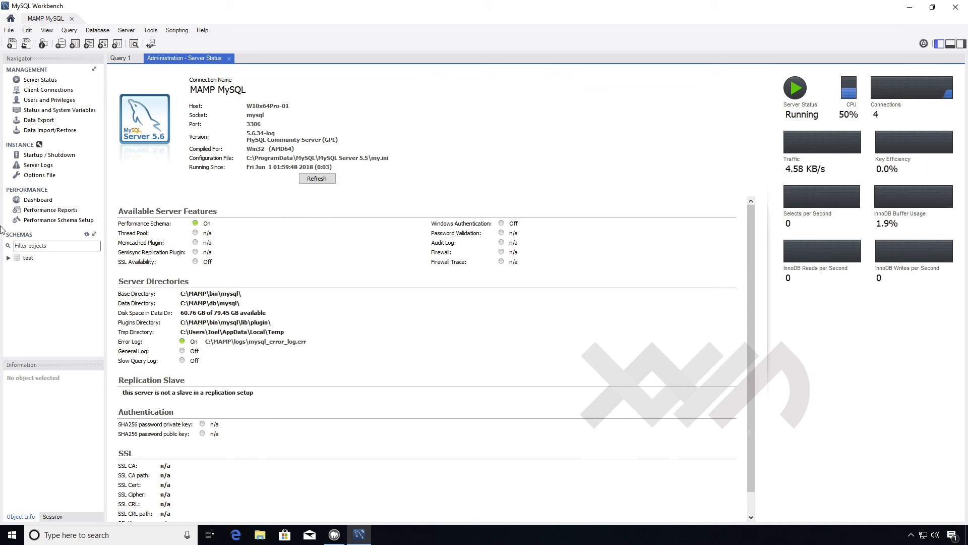
left_click(230, 59)
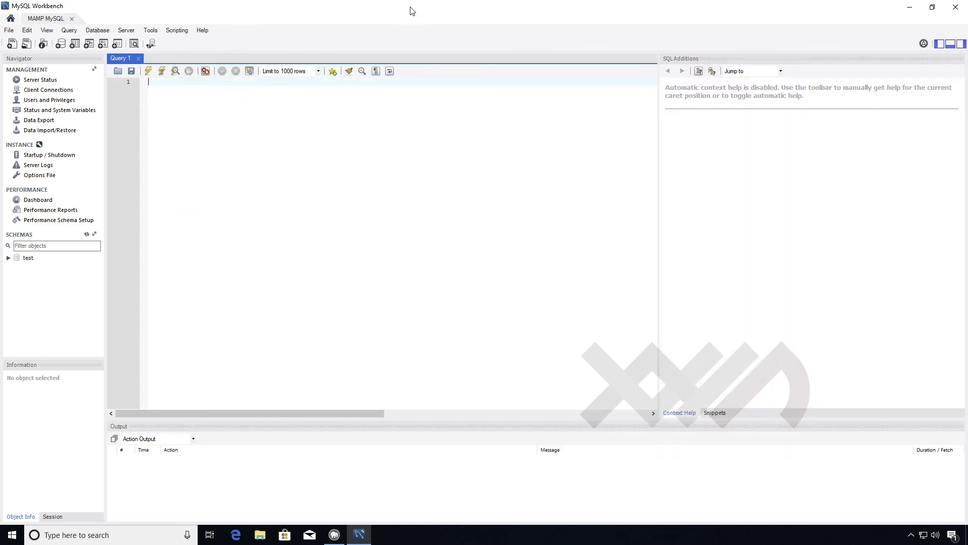
Restore the Workbench window to its smaller size and arrange it side by side with the MAMP window
double_click(412, 10)
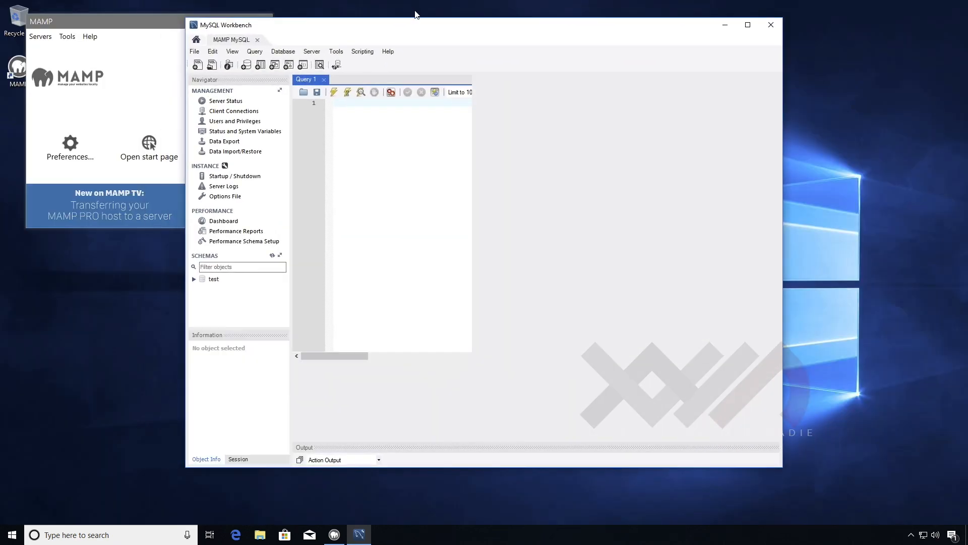
left_click_drag(388, 32, 488, 35)
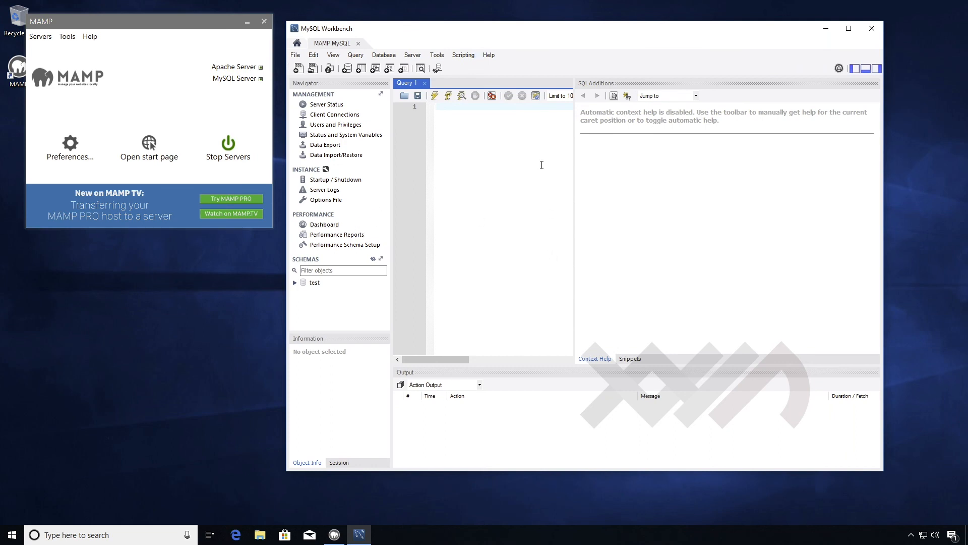
mouse_move(606, 34)
left_mouse_down()
mouse_move(585, 21)
mouse_move(609, 22)
left_mouse_up()
left_click_drag(169, 20, 189, 19)
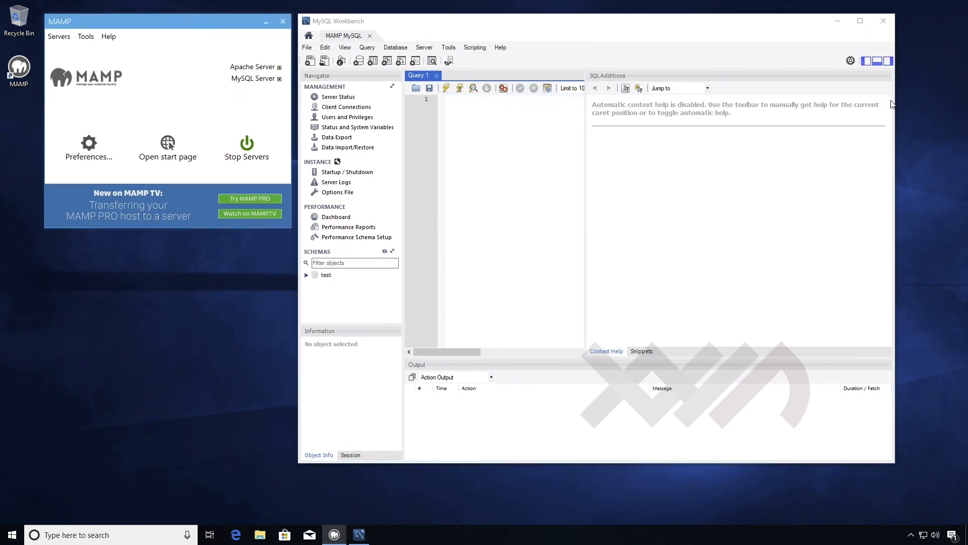